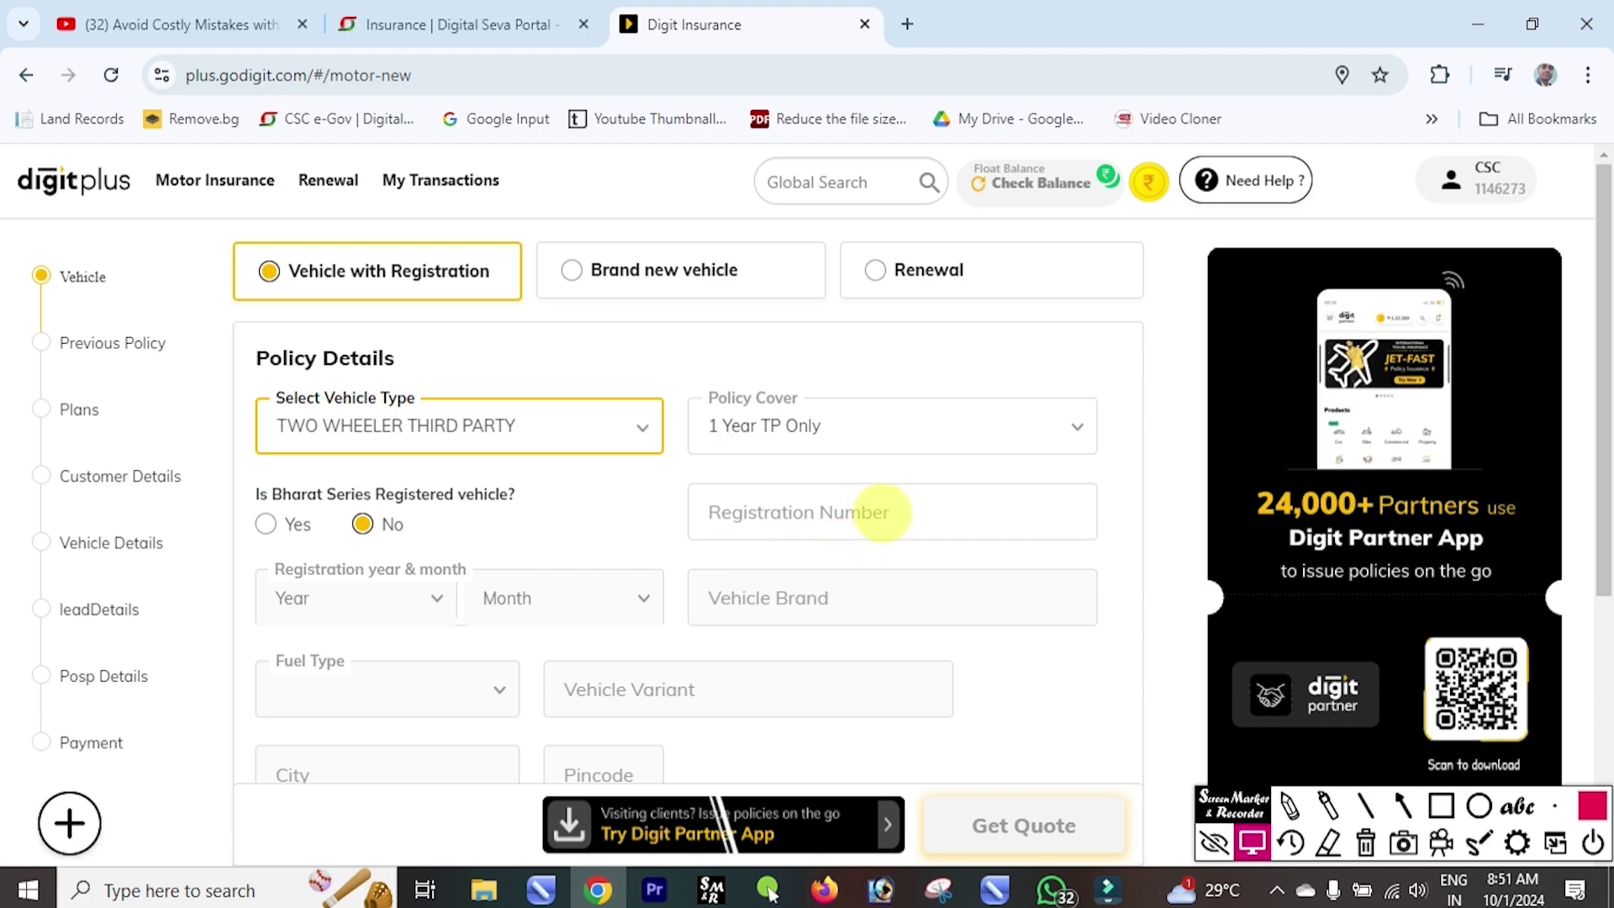
Paste the vehicle's registration number and look up its details.
{"action": "left_click", "coordinate": [899, 510]}
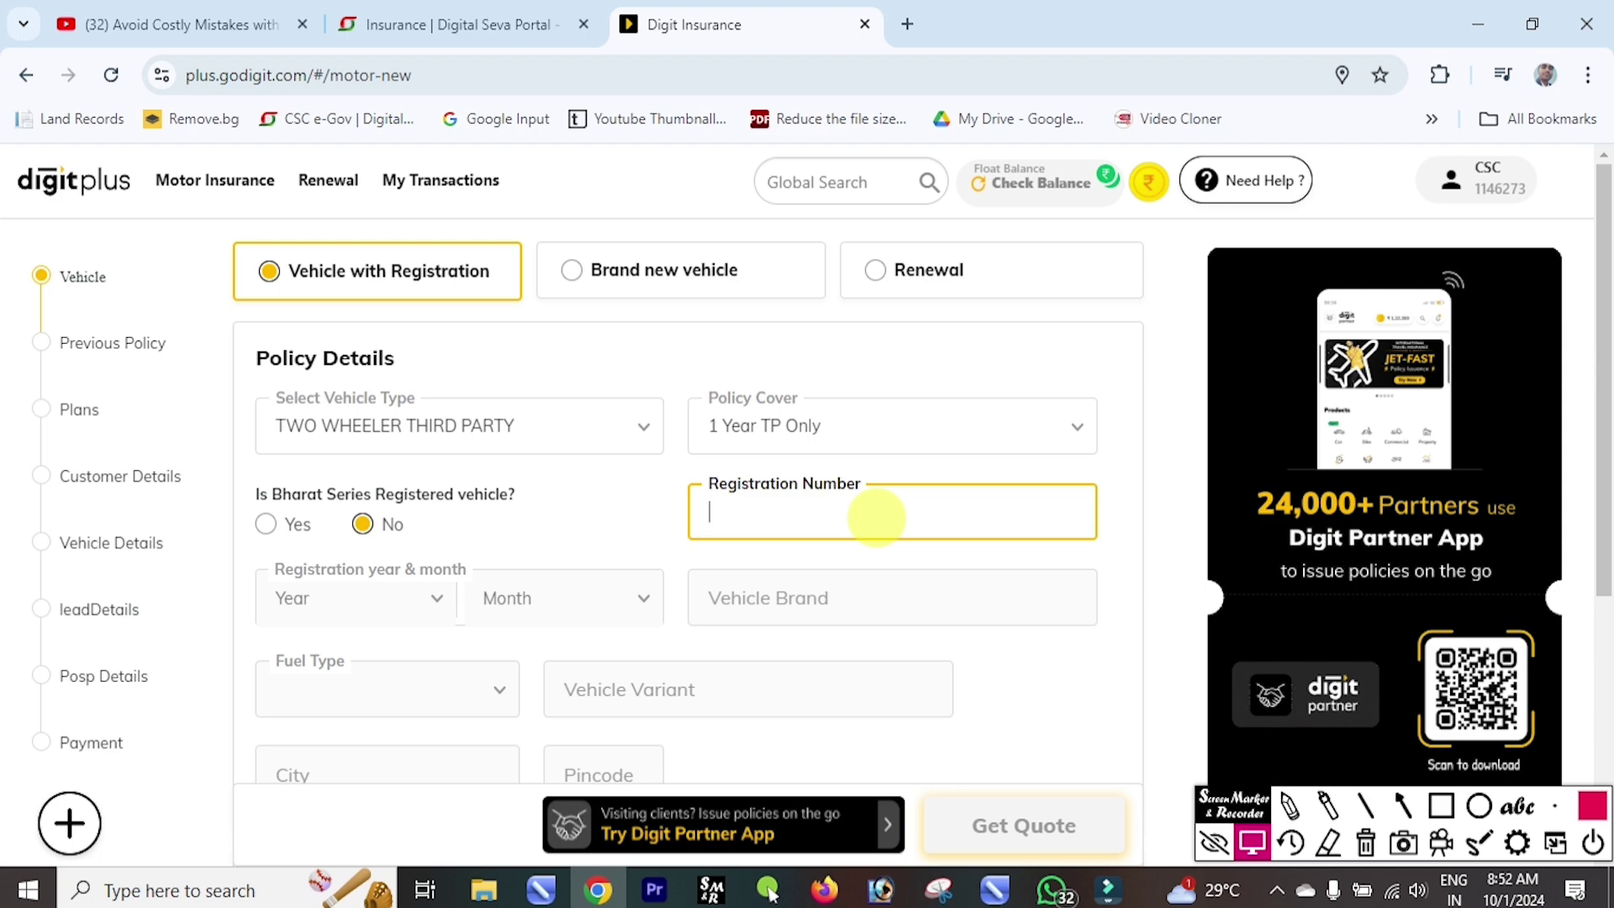
{"action": "key", "text": "ctrl+v"}
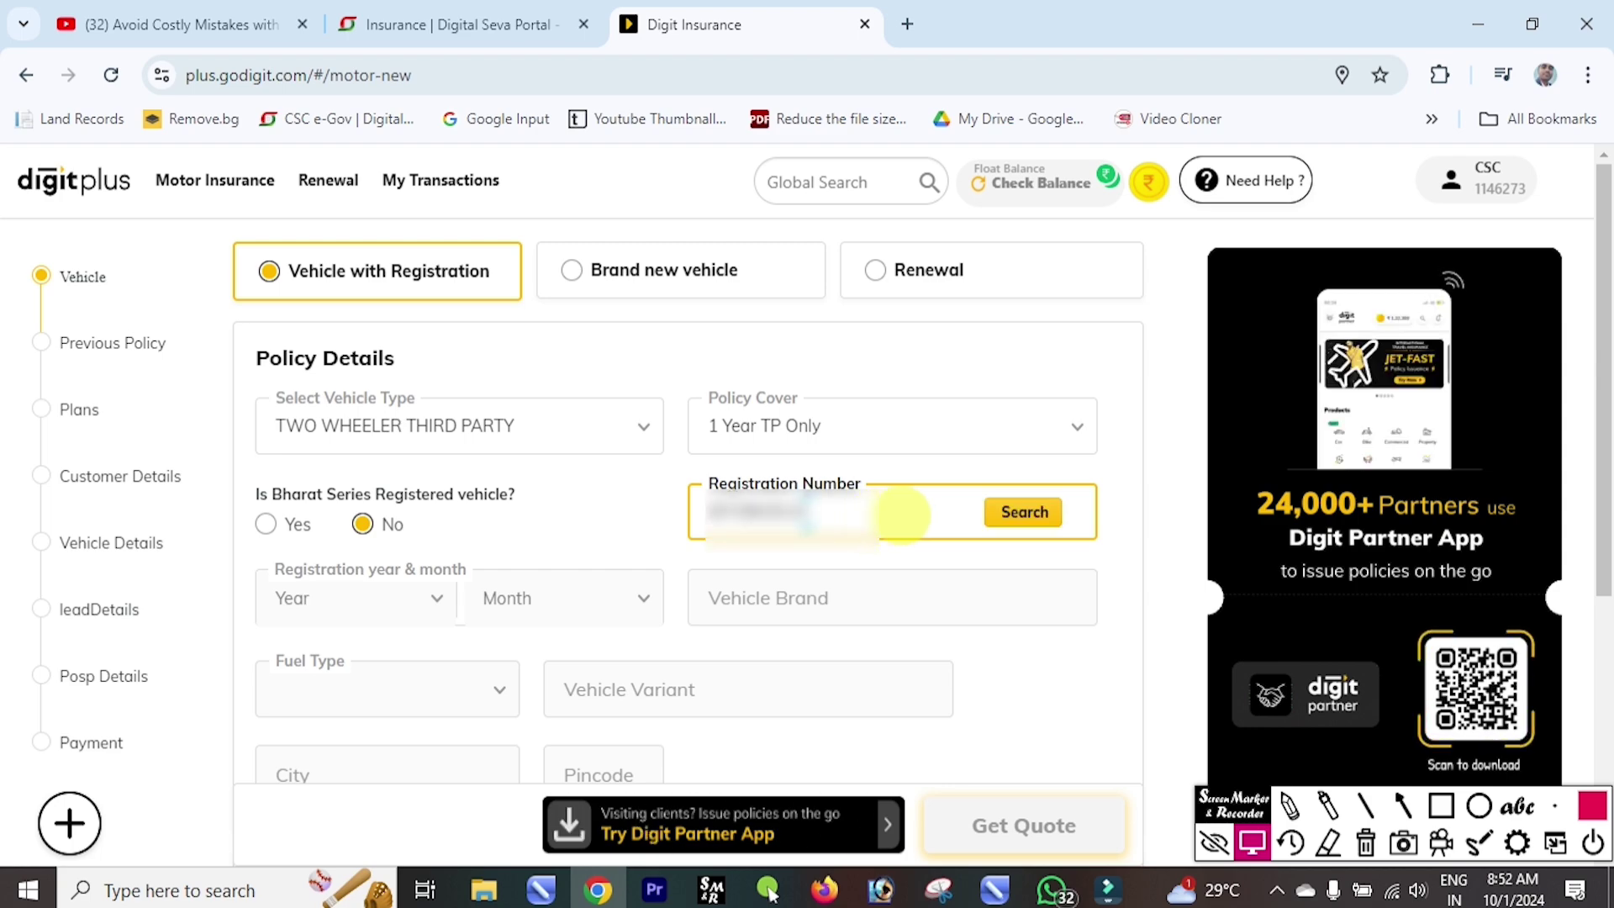
{"action": "left_click", "coordinate": [1024, 512]}
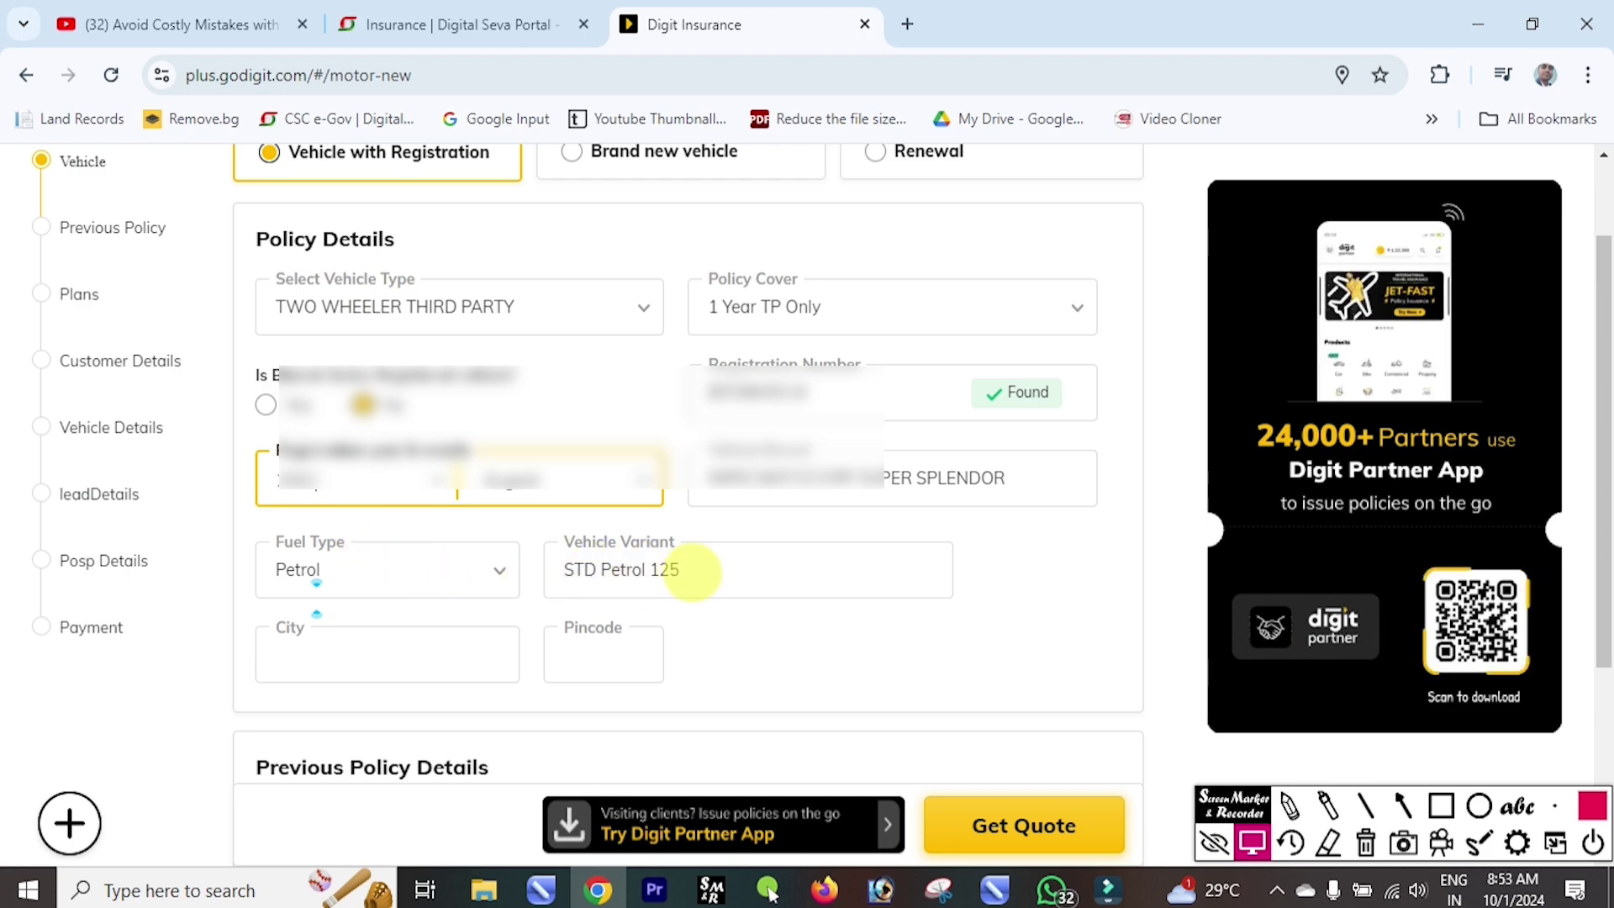
Set the city to Katihar and pincode 854105, and mark previous policy details as unknown.
{"action": "left_click", "coordinate": [361, 658]}
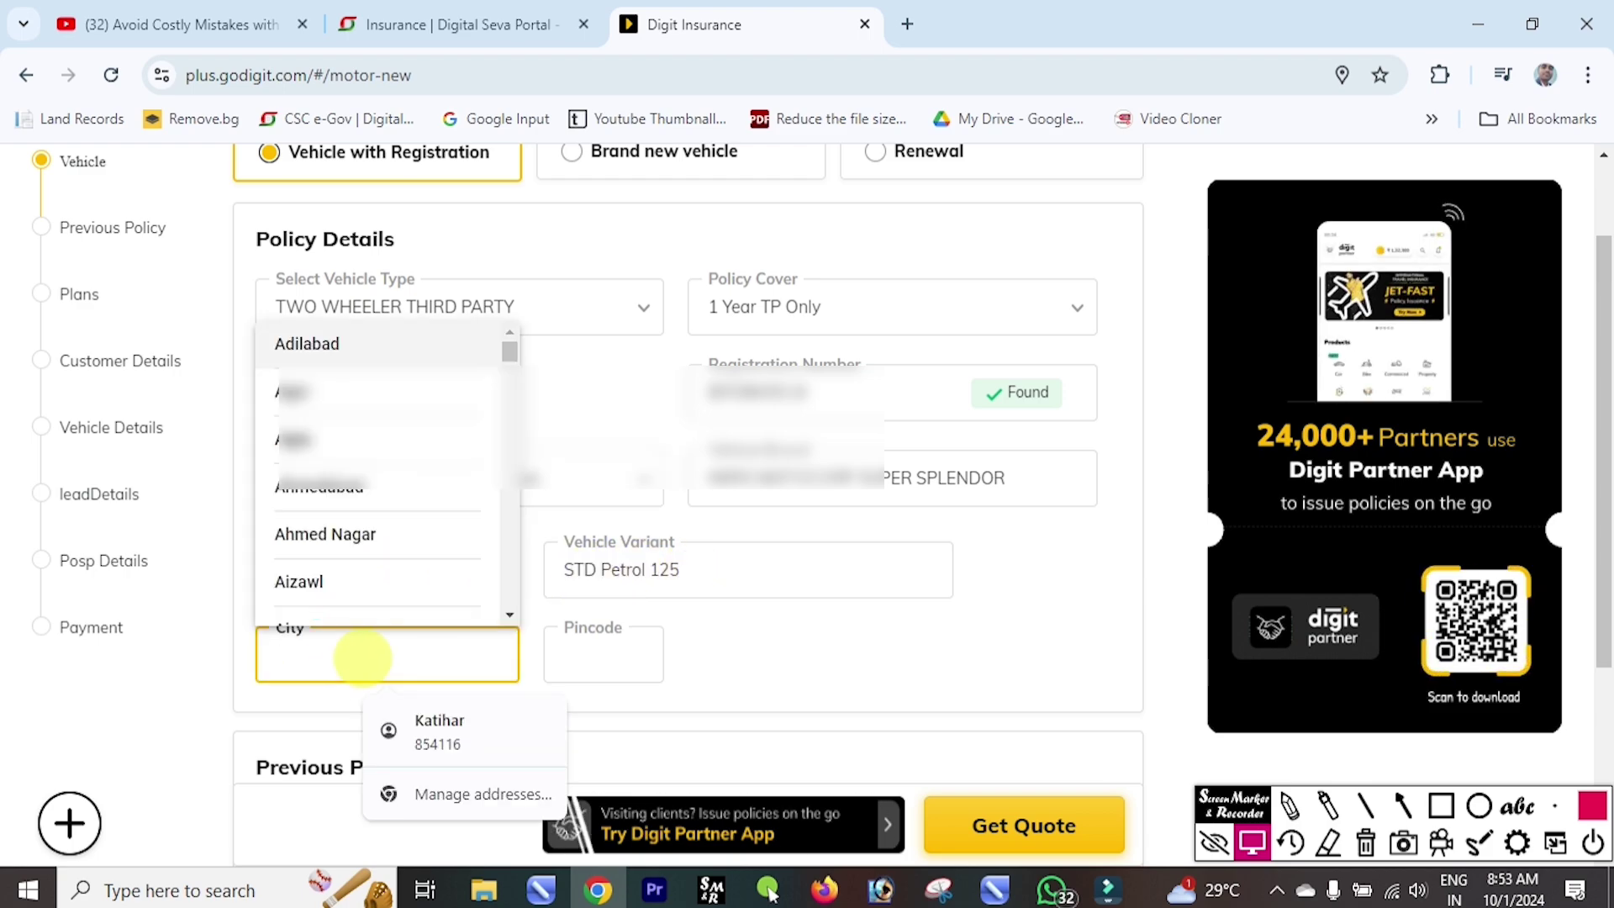
{"action": "left_click", "coordinate": [439, 721]}
{"action": "left_click", "coordinate": [620, 656]}
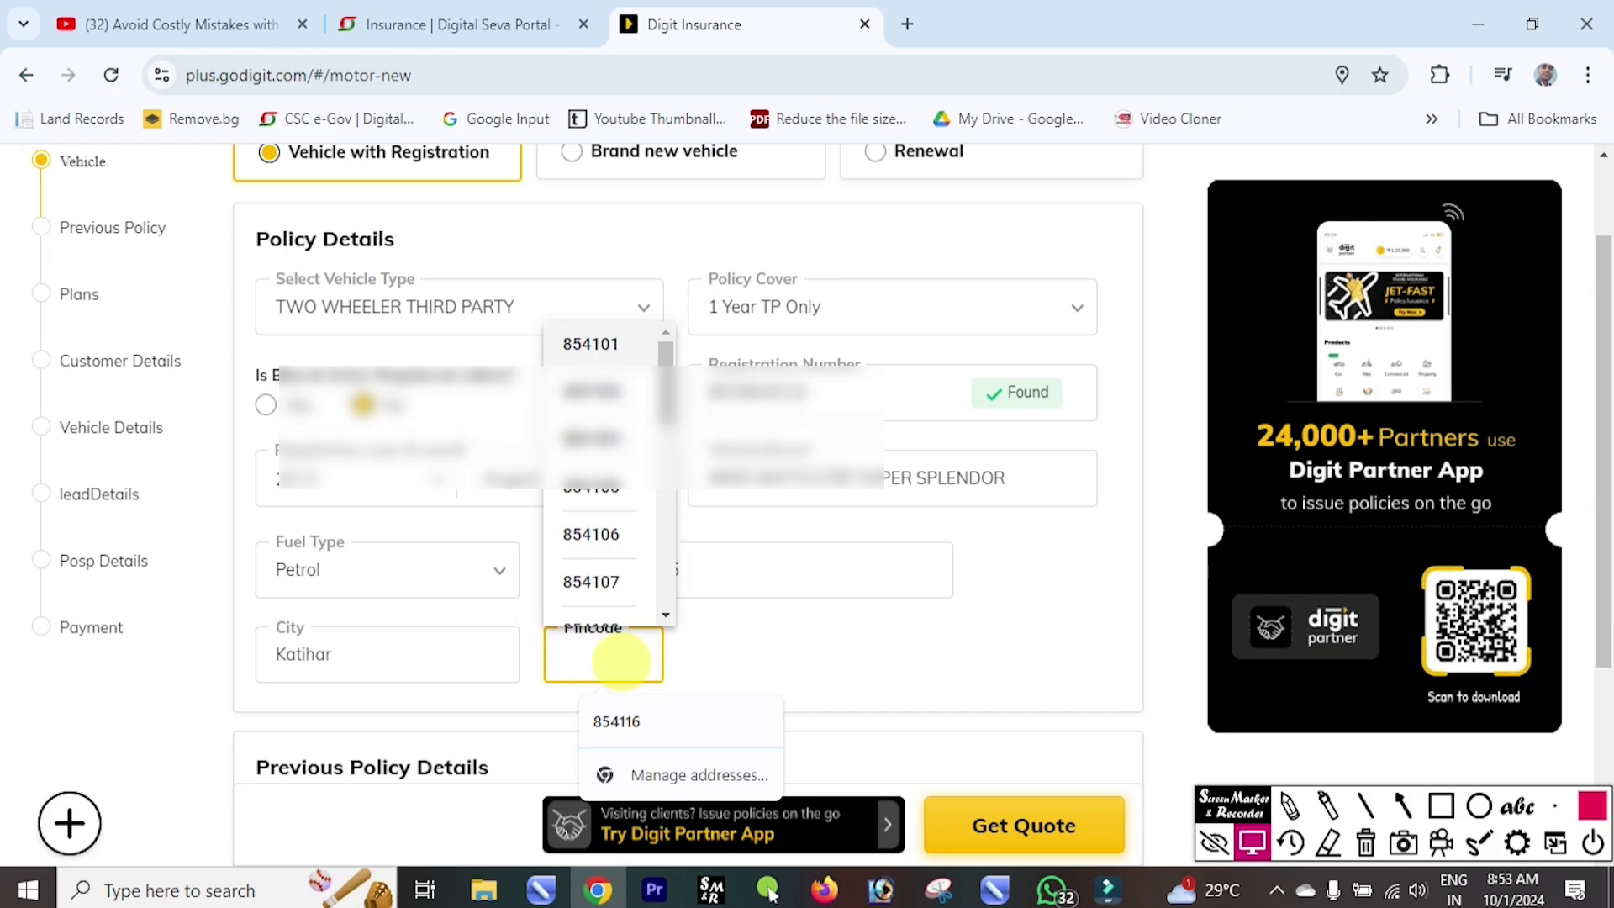
{"action": "left_click", "coordinate": [591, 486]}
{"action": "scroll", "coordinate": [361, 515], "scroll_direction": "down", "scroll_amount": 3}
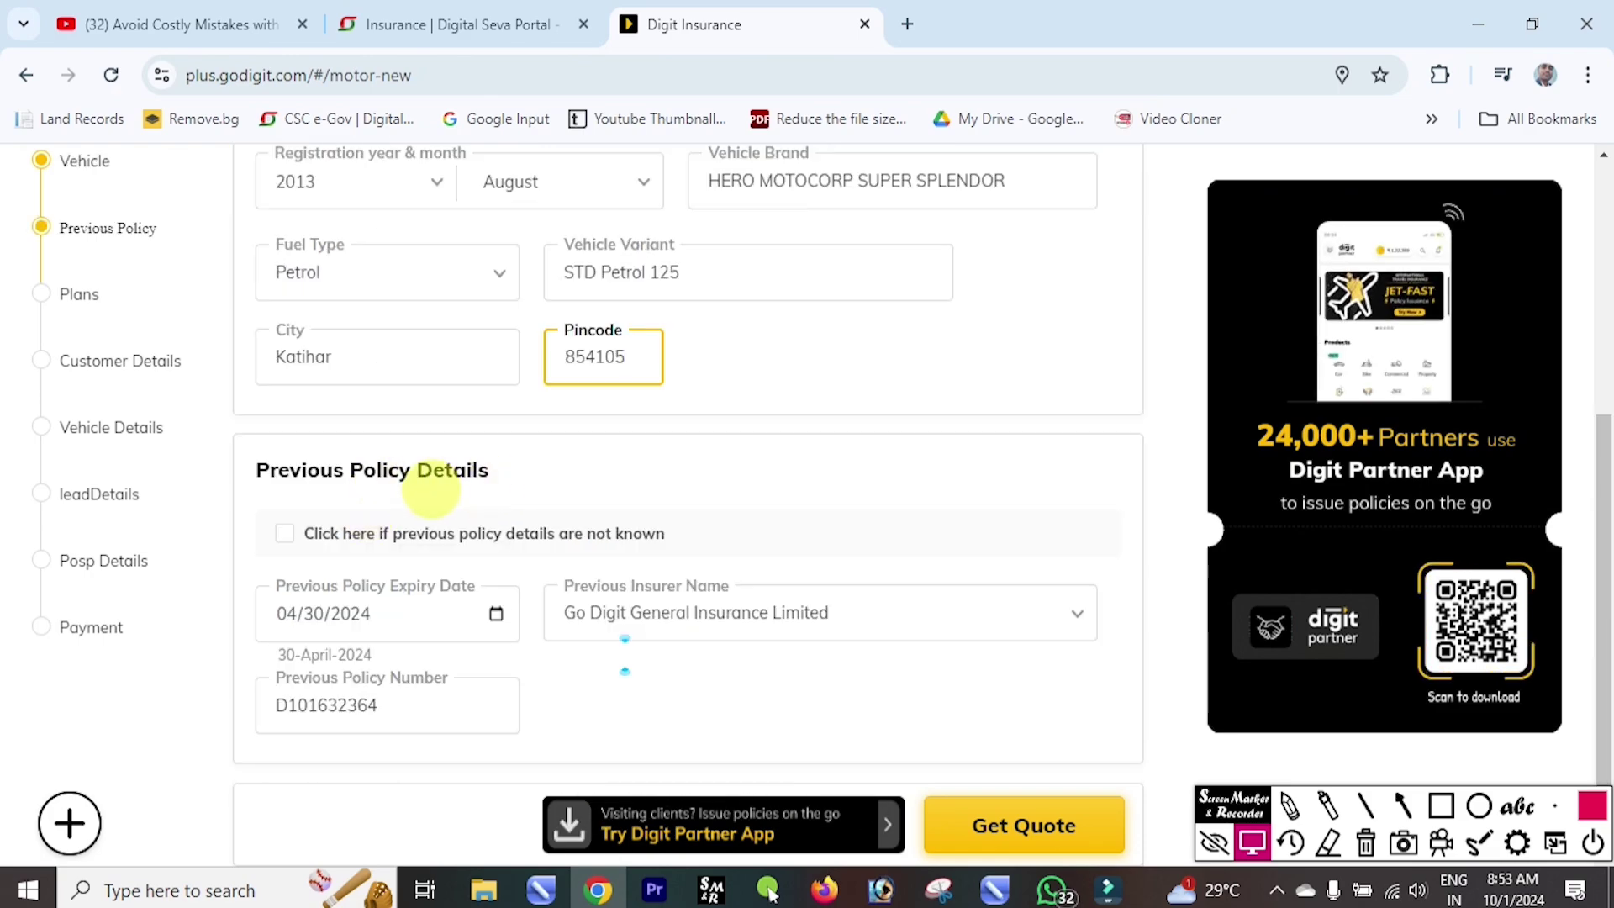
{"action": "left_click", "coordinate": [284, 533]}
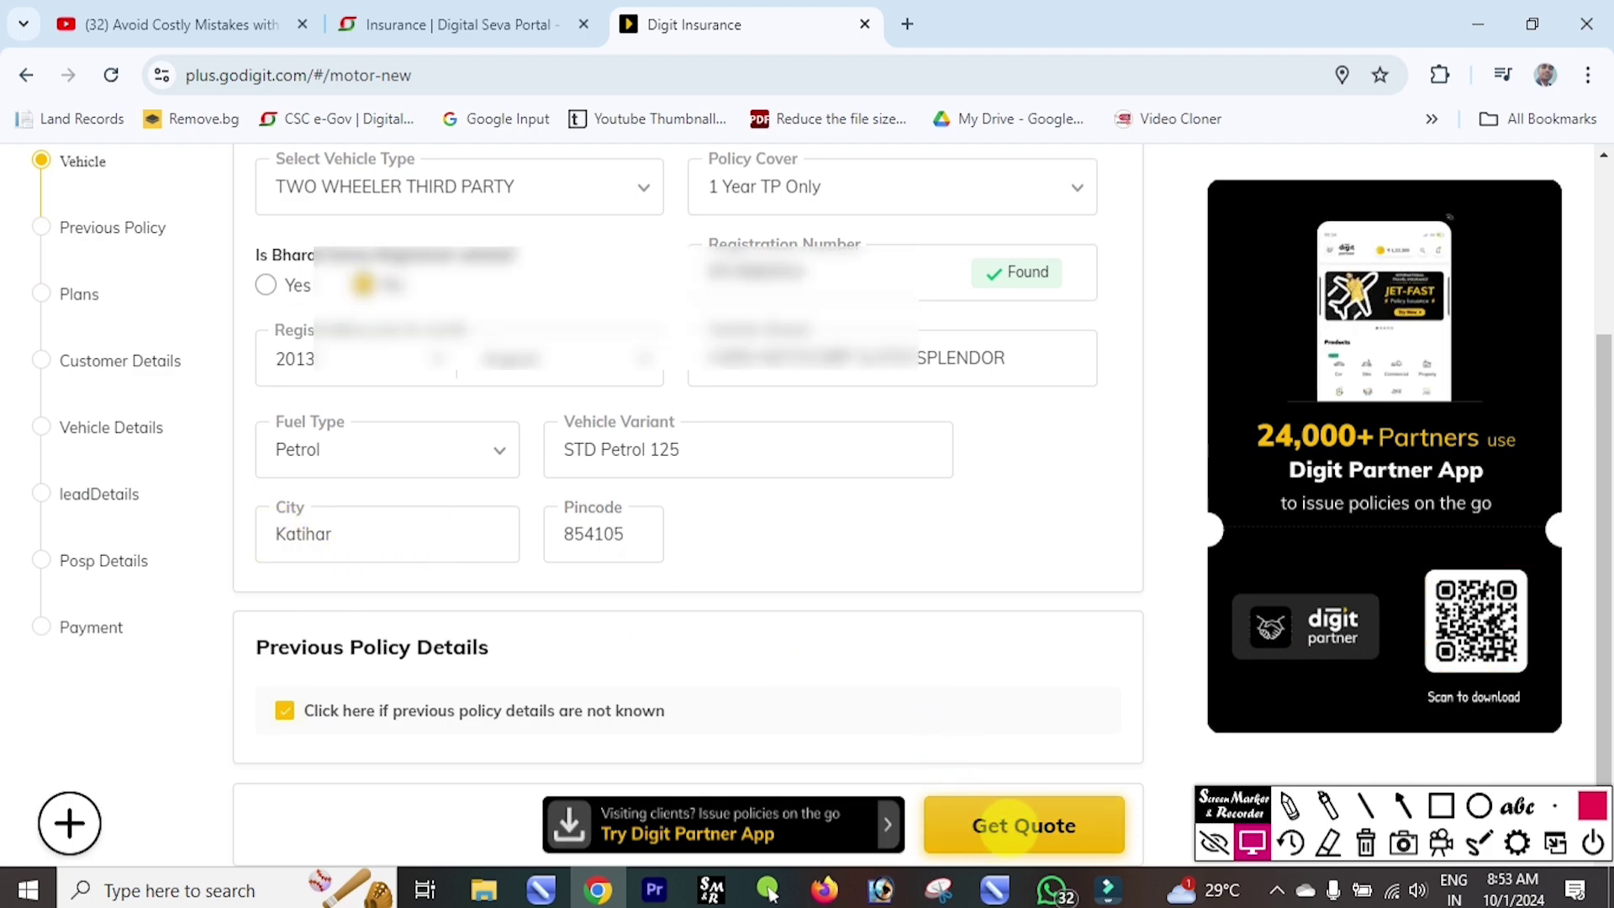
Request the premium quote and confirm the vehicle details are correct.
{"action": "left_click", "coordinate": [1023, 825]}
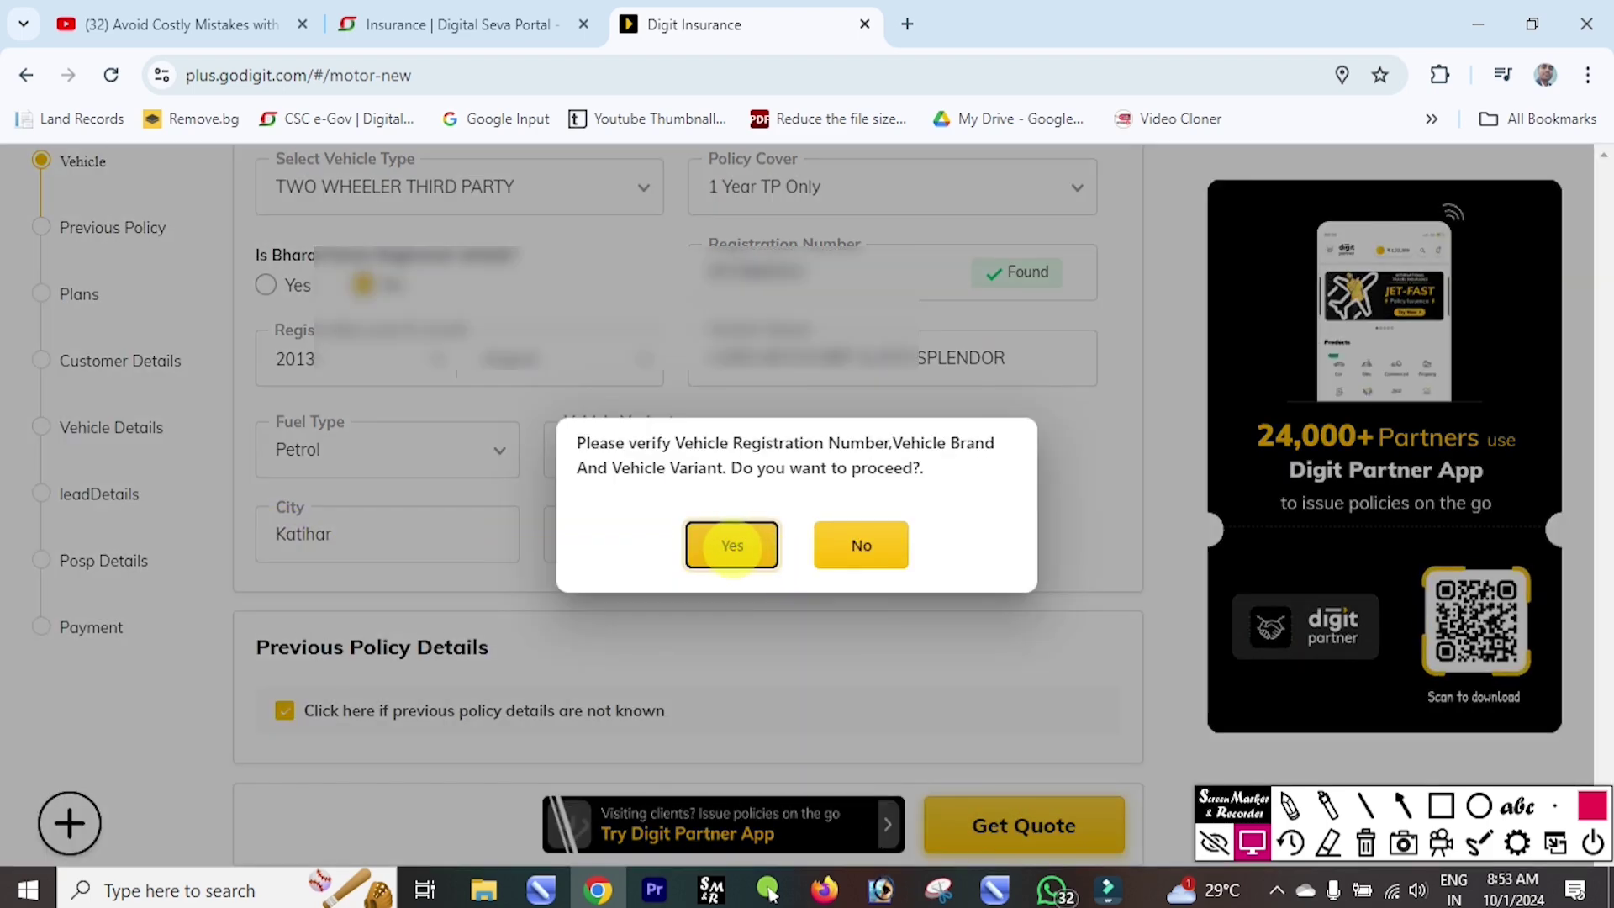
{"action": "left_click", "coordinate": [729, 547]}
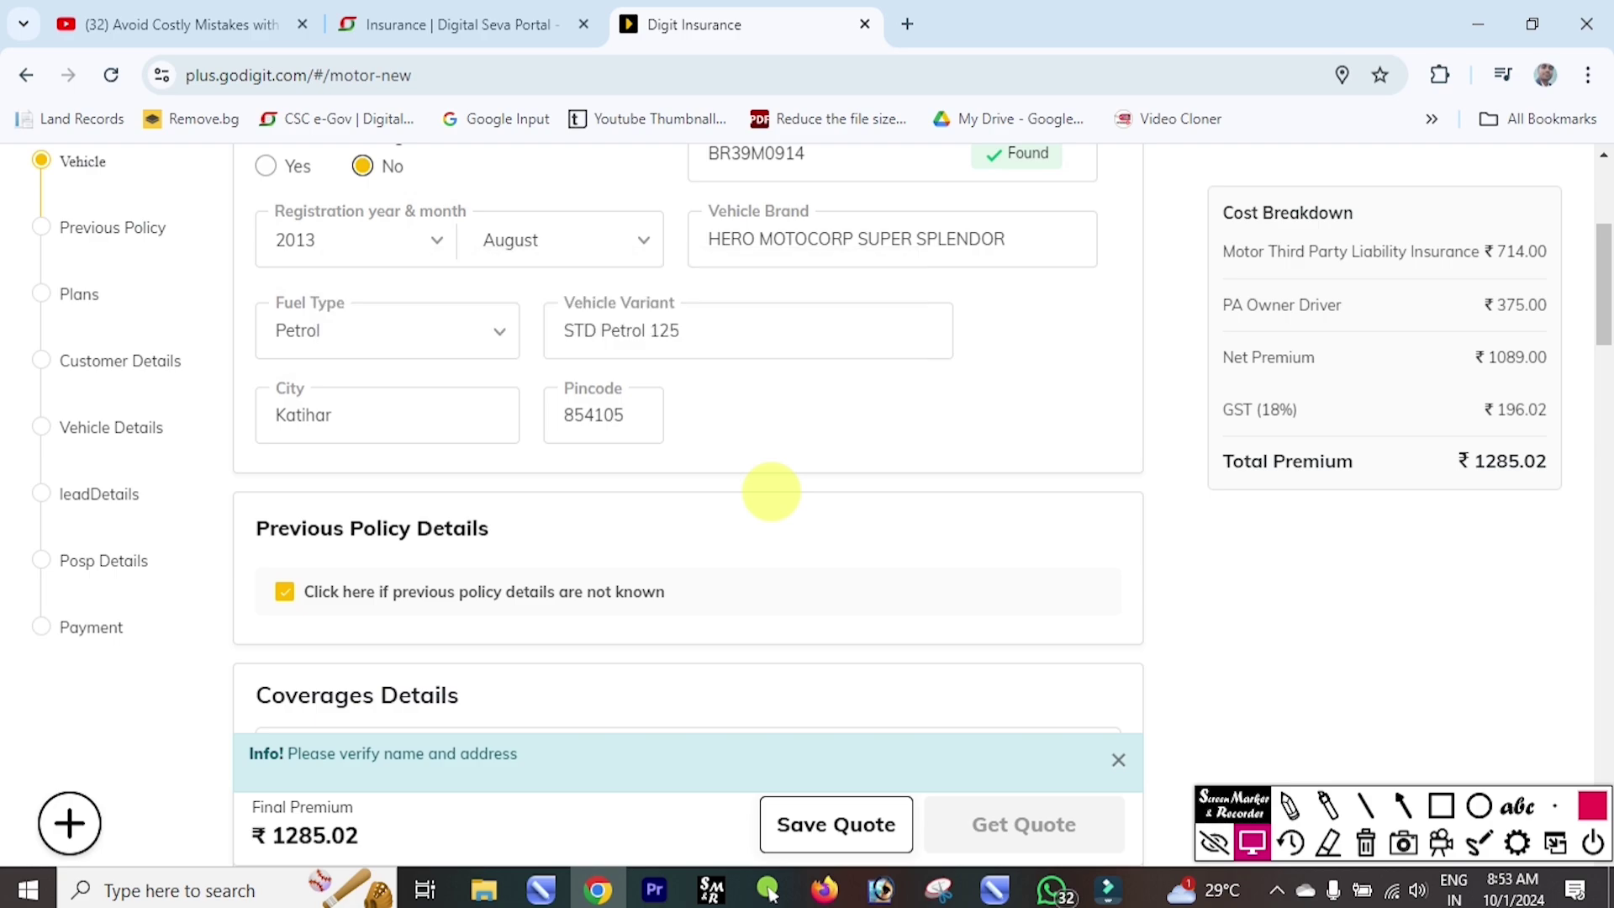
{"action": "scroll", "coordinate": [771, 491], "scroll_direction": "down", "scroll_amount": 1}
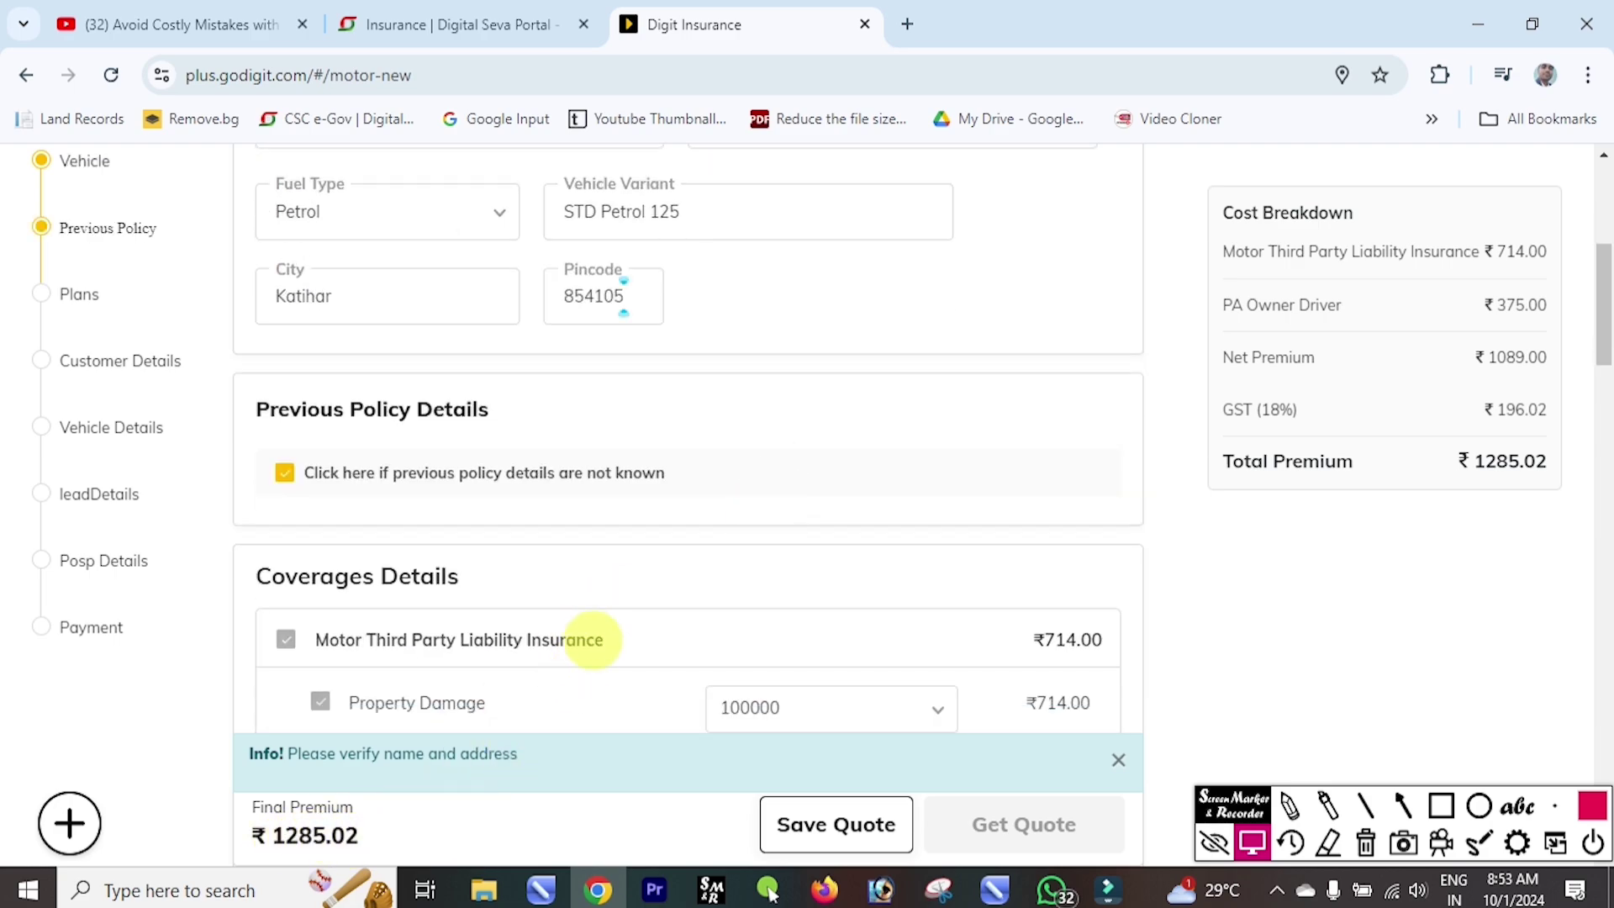
{"action": "scroll", "coordinate": [503, 641], "scroll_direction": "down", "scroll_amount": 10}
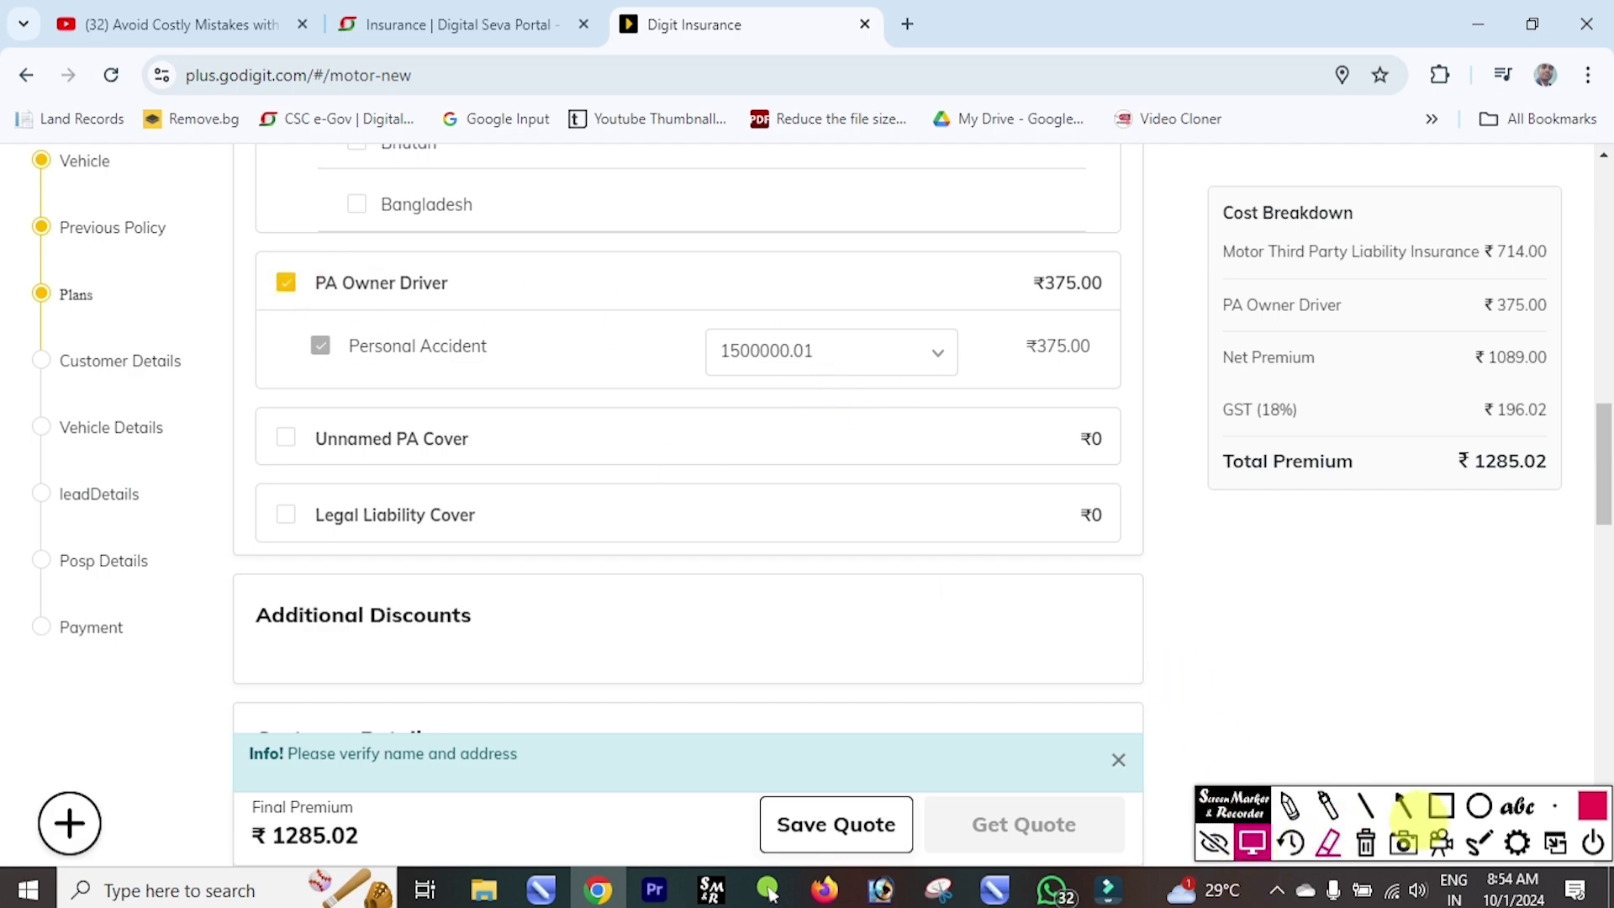
Review the cost breakdown and choose a property damage cover amount.
{"action": "left_click", "coordinate": [1440, 805]}
{"action": "left_click_drag", "start_coordinate": [255, 258], "coordinate": [504, 305]}
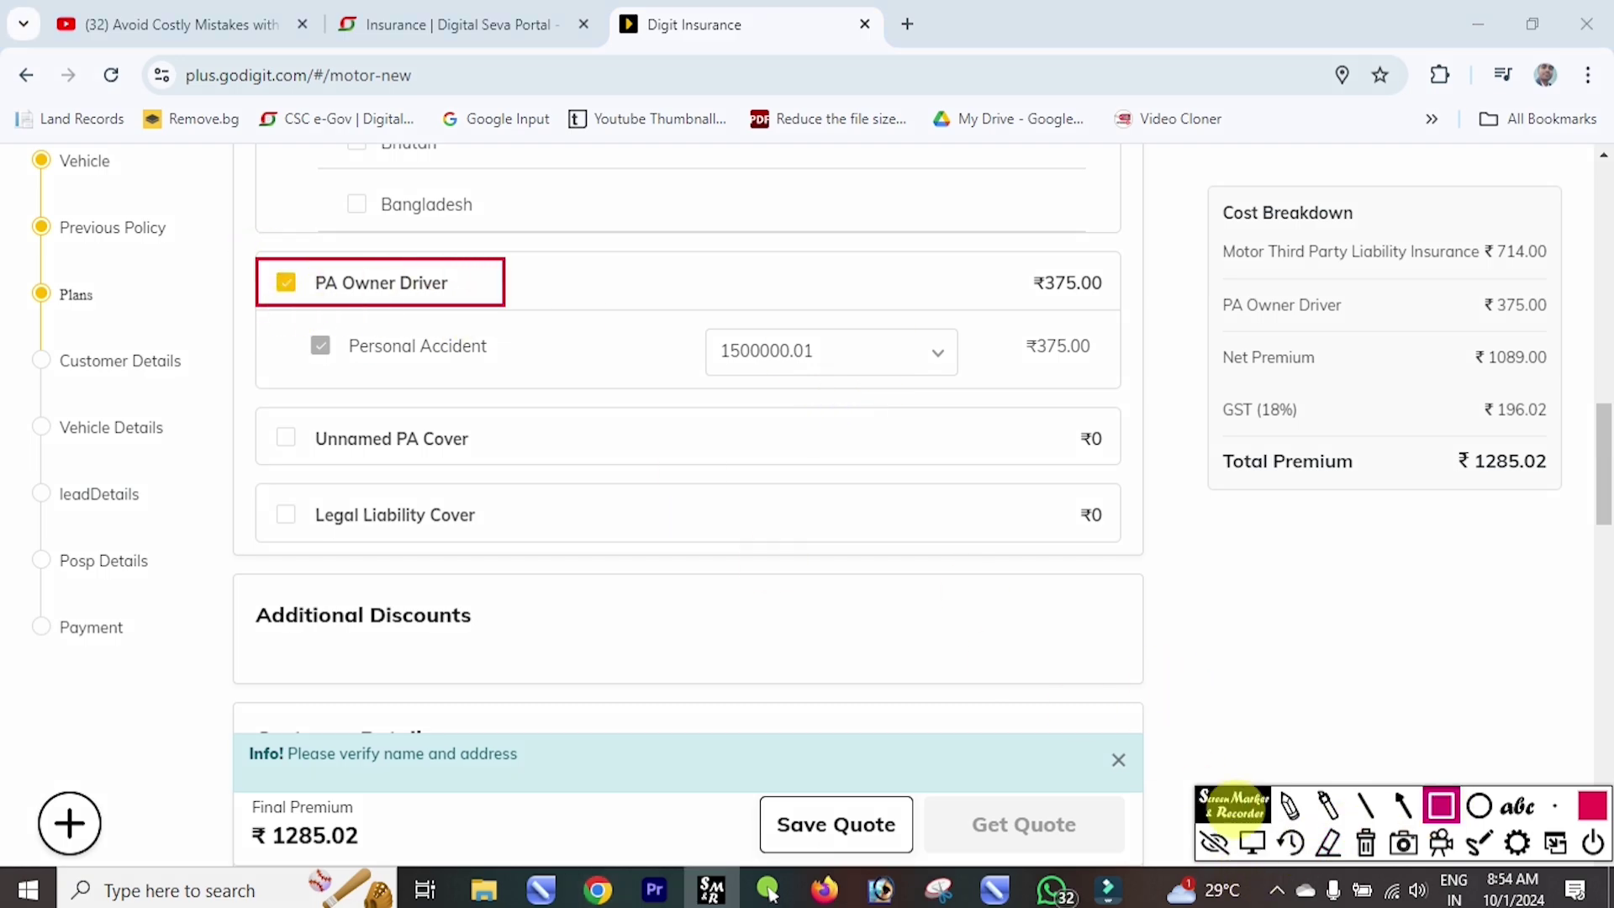
{"action": "left_click", "coordinate": [1252, 841]}
{"action": "scroll", "coordinate": [452, 450], "scroll_direction": "up", "scroll_amount": 10}
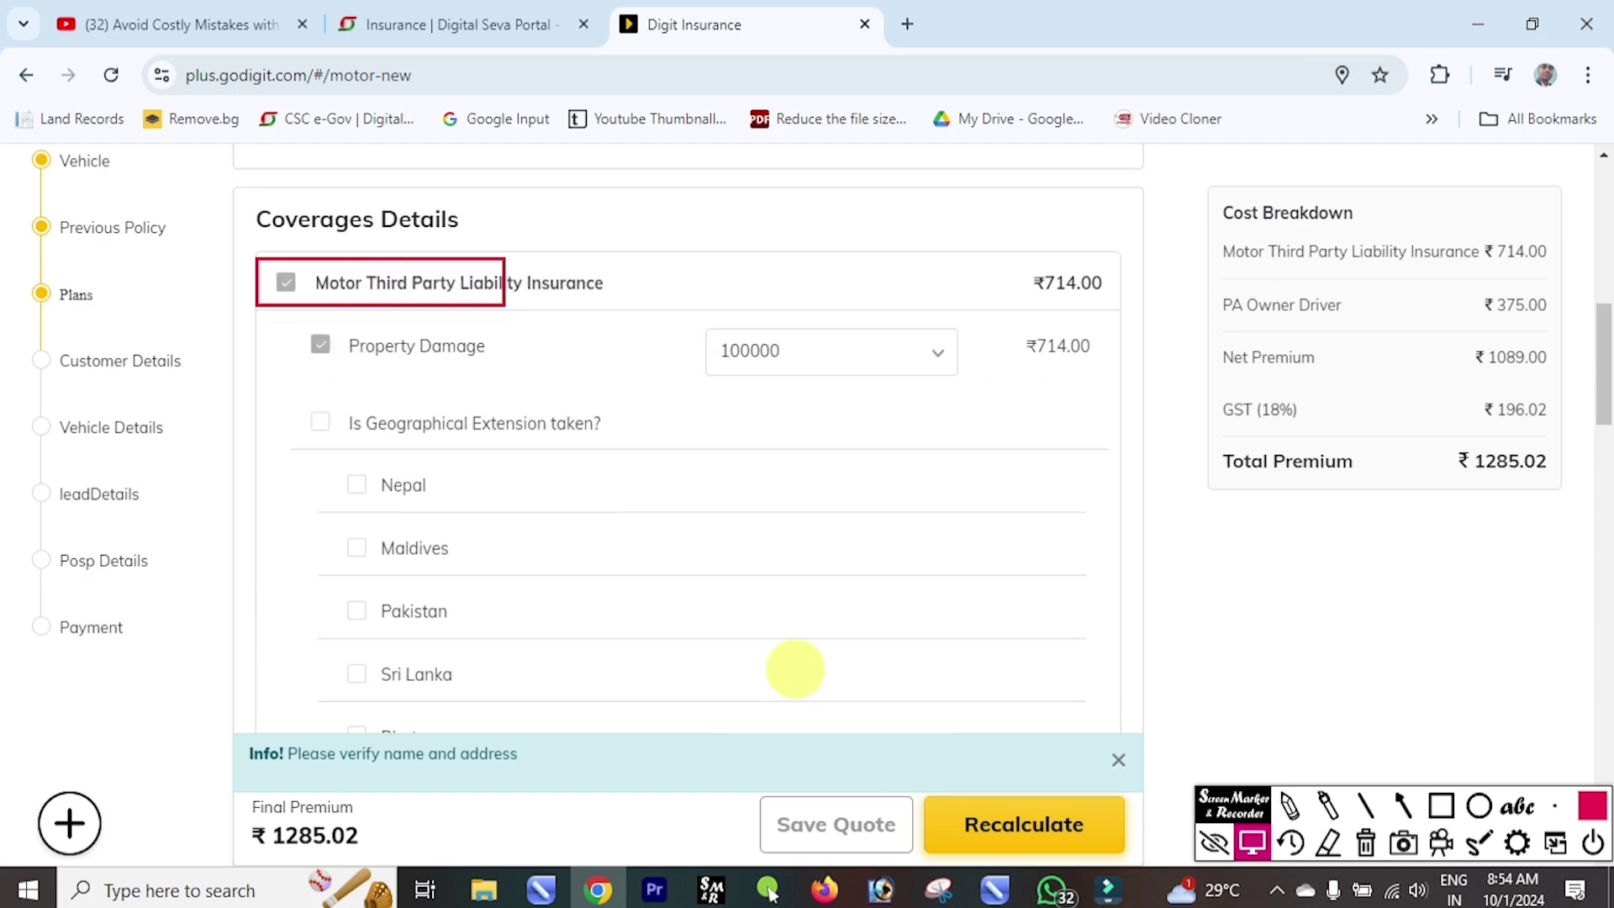
{"action": "left_click", "coordinate": [899, 600]}
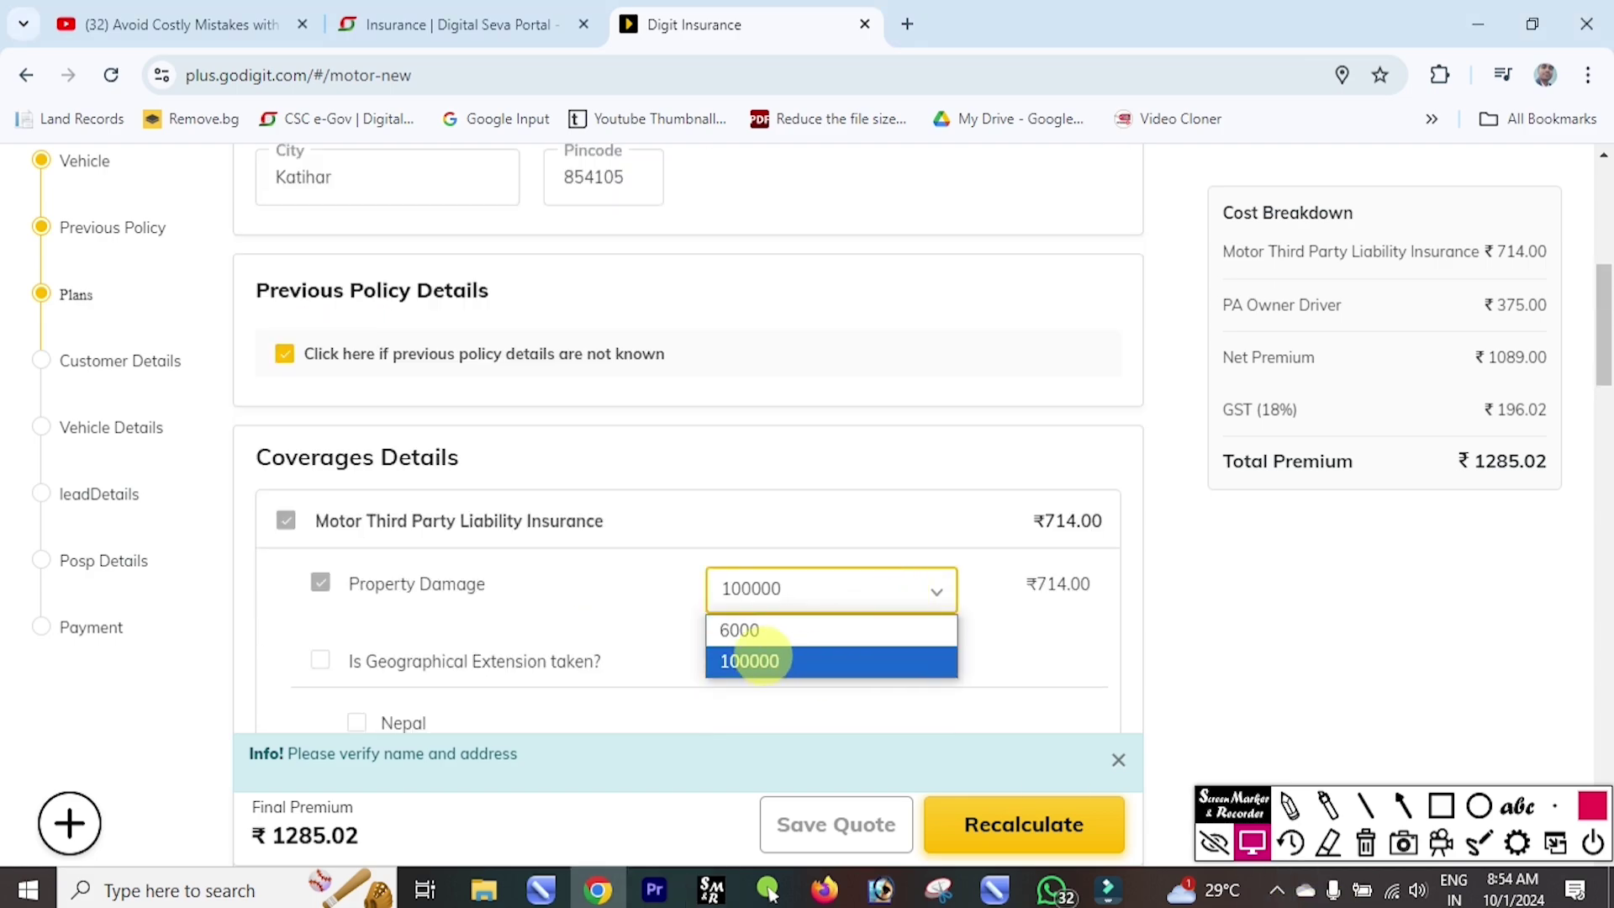
{"action": "left_click", "coordinate": [780, 630]}
{"action": "scroll", "coordinate": [783, 622], "scroll_direction": "down", "scroll_amount": 7}
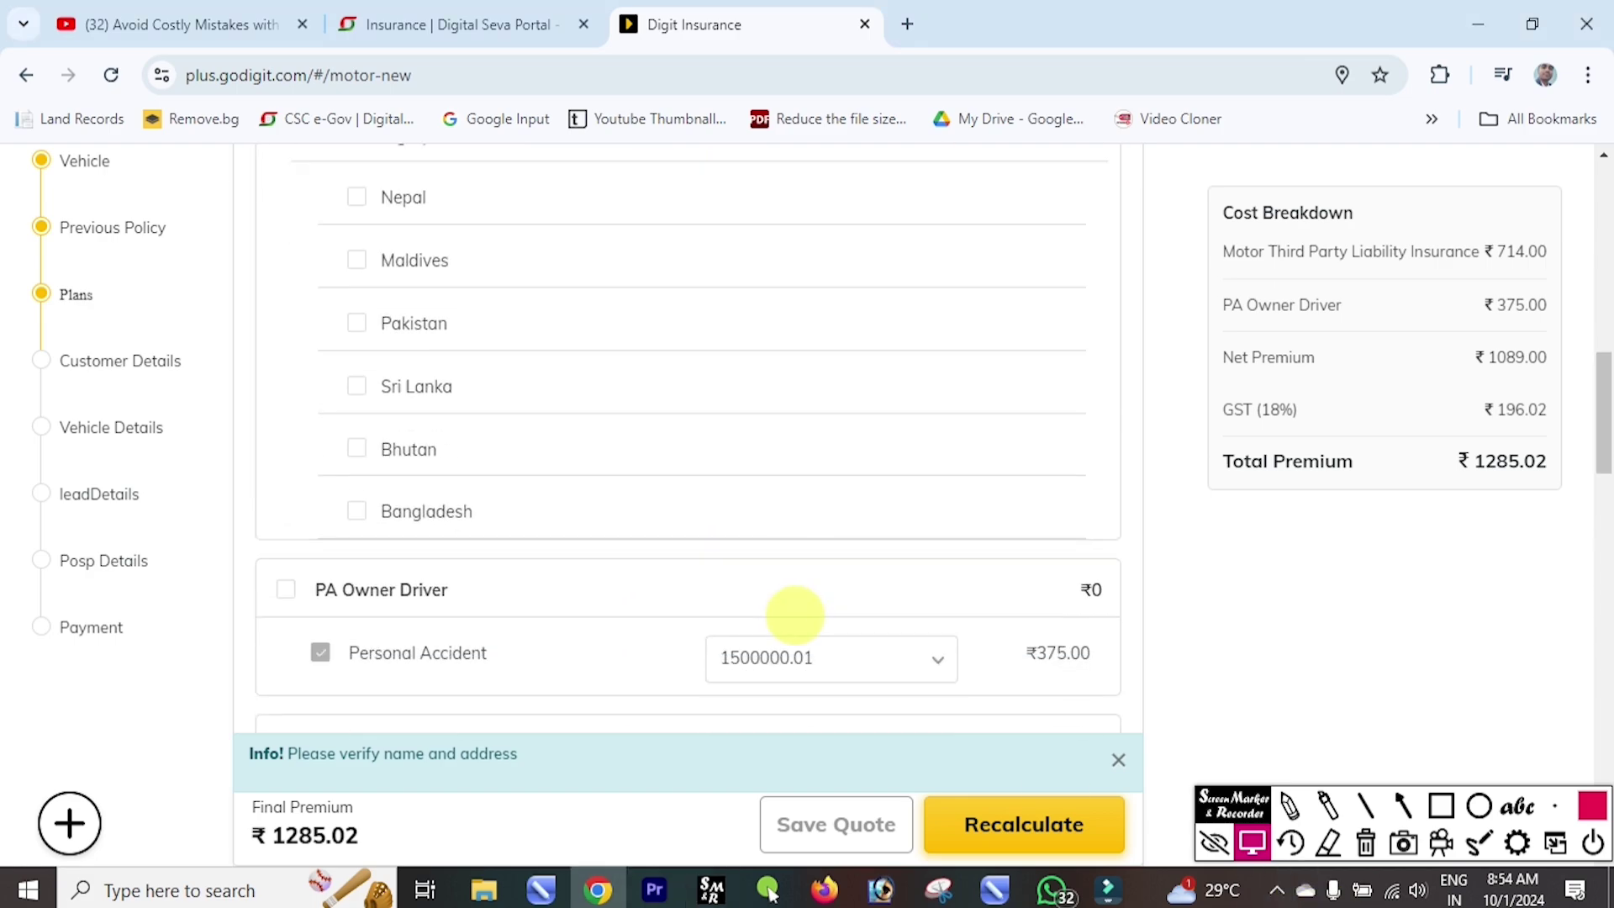
{"action": "scroll", "coordinate": [792, 614], "scroll_direction": "down", "scroll_amount": 10}
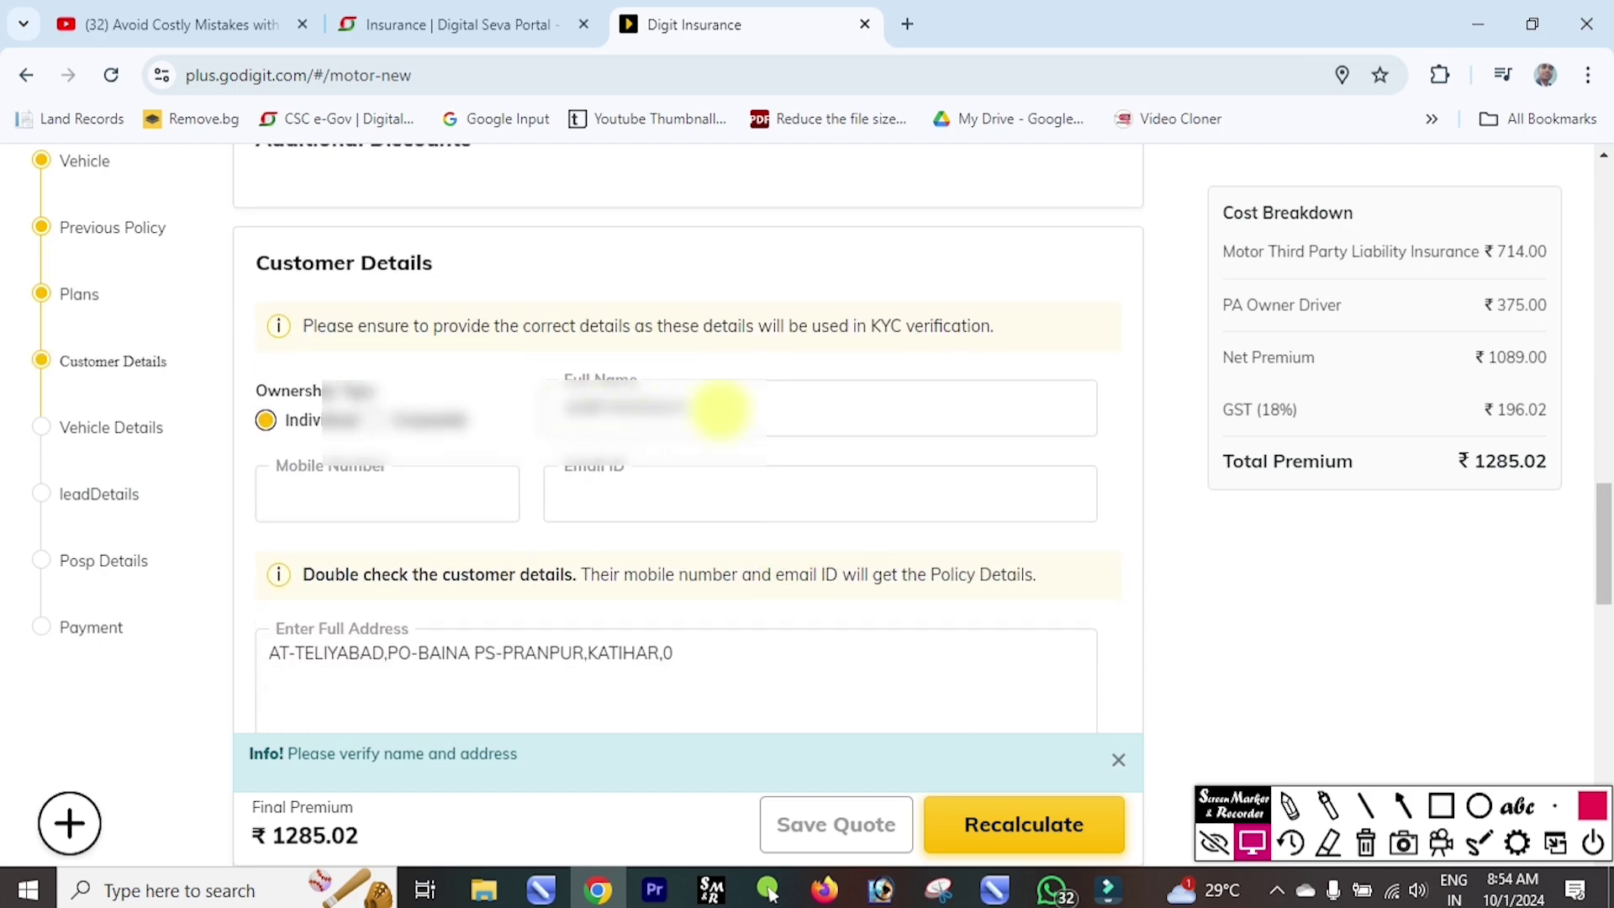
Enter the customer's mobile number and e-mail address, then check the address details.
{"action": "left_click", "coordinate": [720, 409]}
{"action": "left_click", "coordinate": [386, 502]}
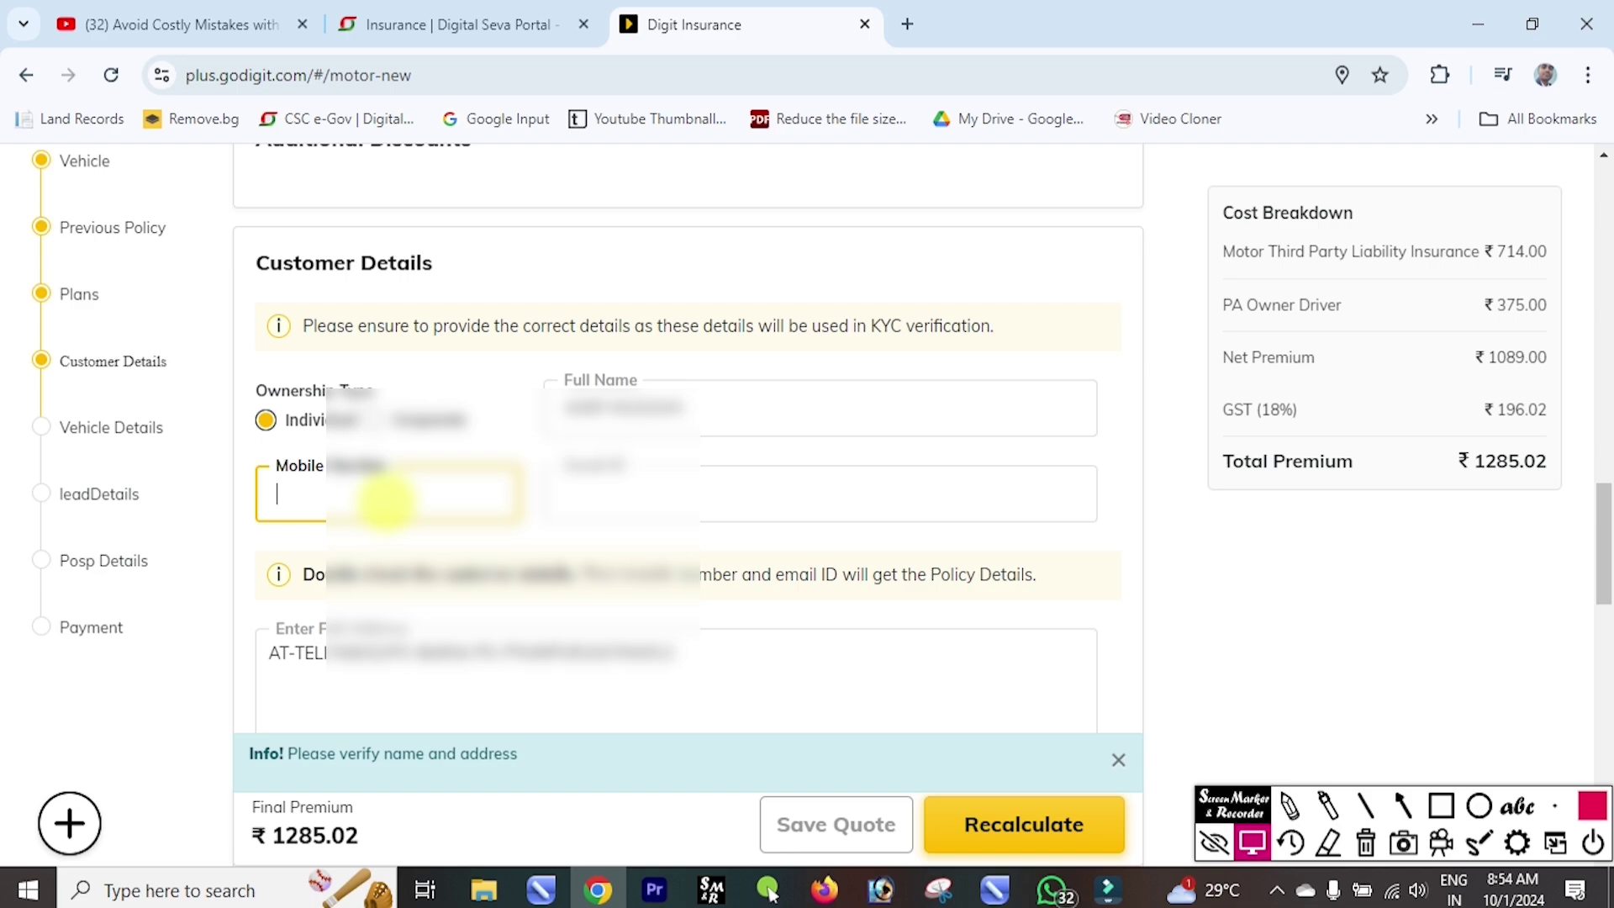
{"action": "type", "text": "88096"}
{"action": "left_click", "coordinate": [631, 505]}
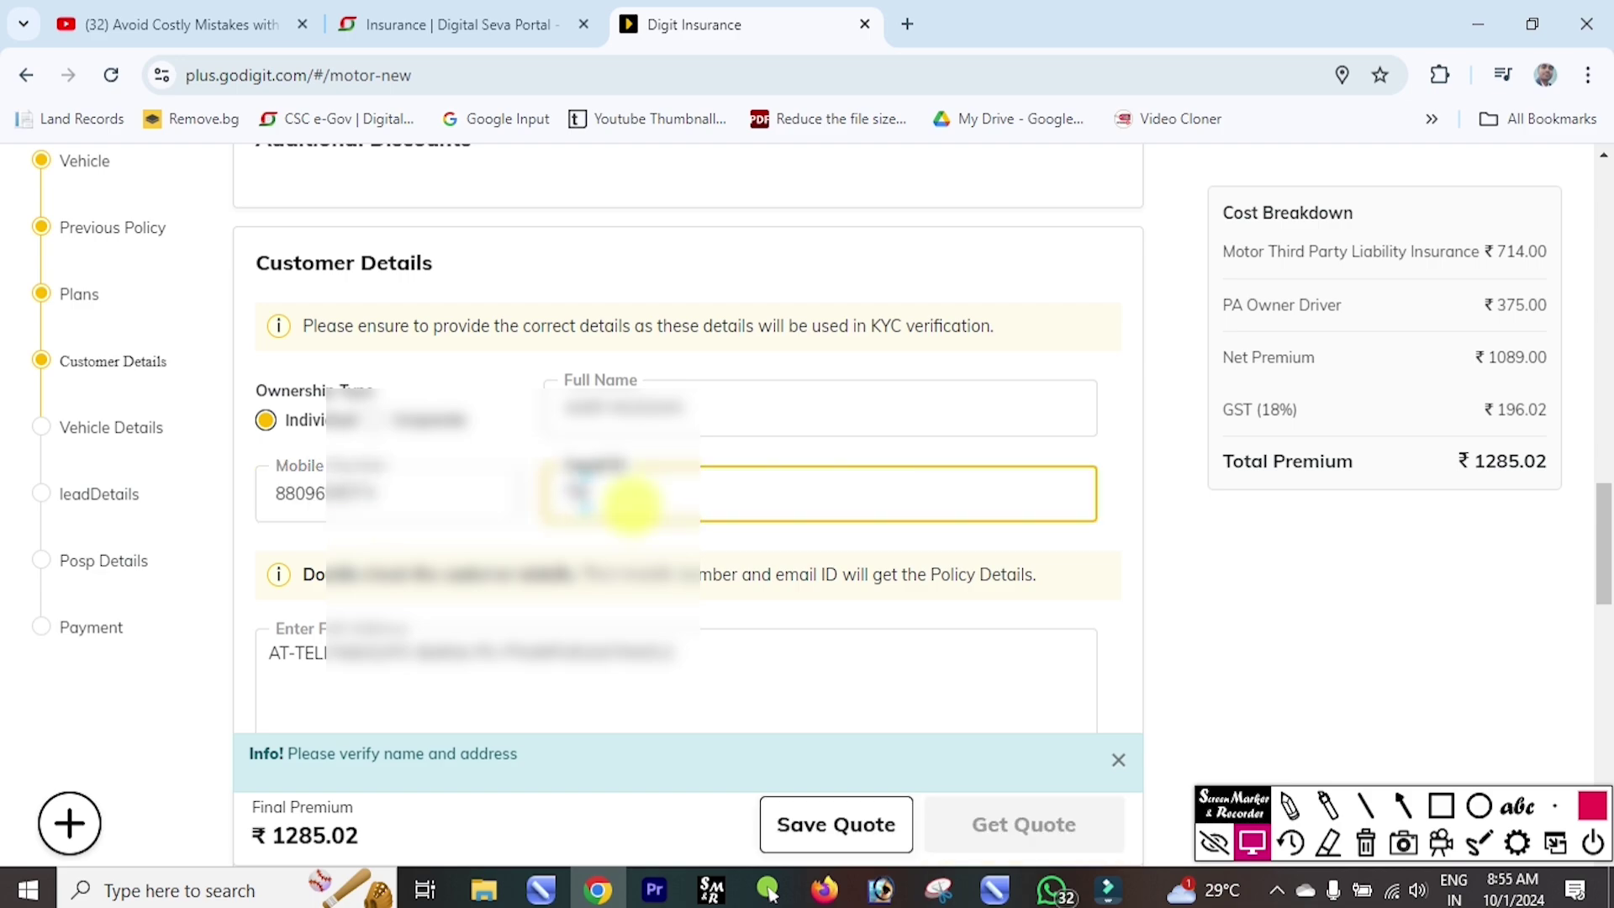
{"action": "key", "text": "ctrl+v"}
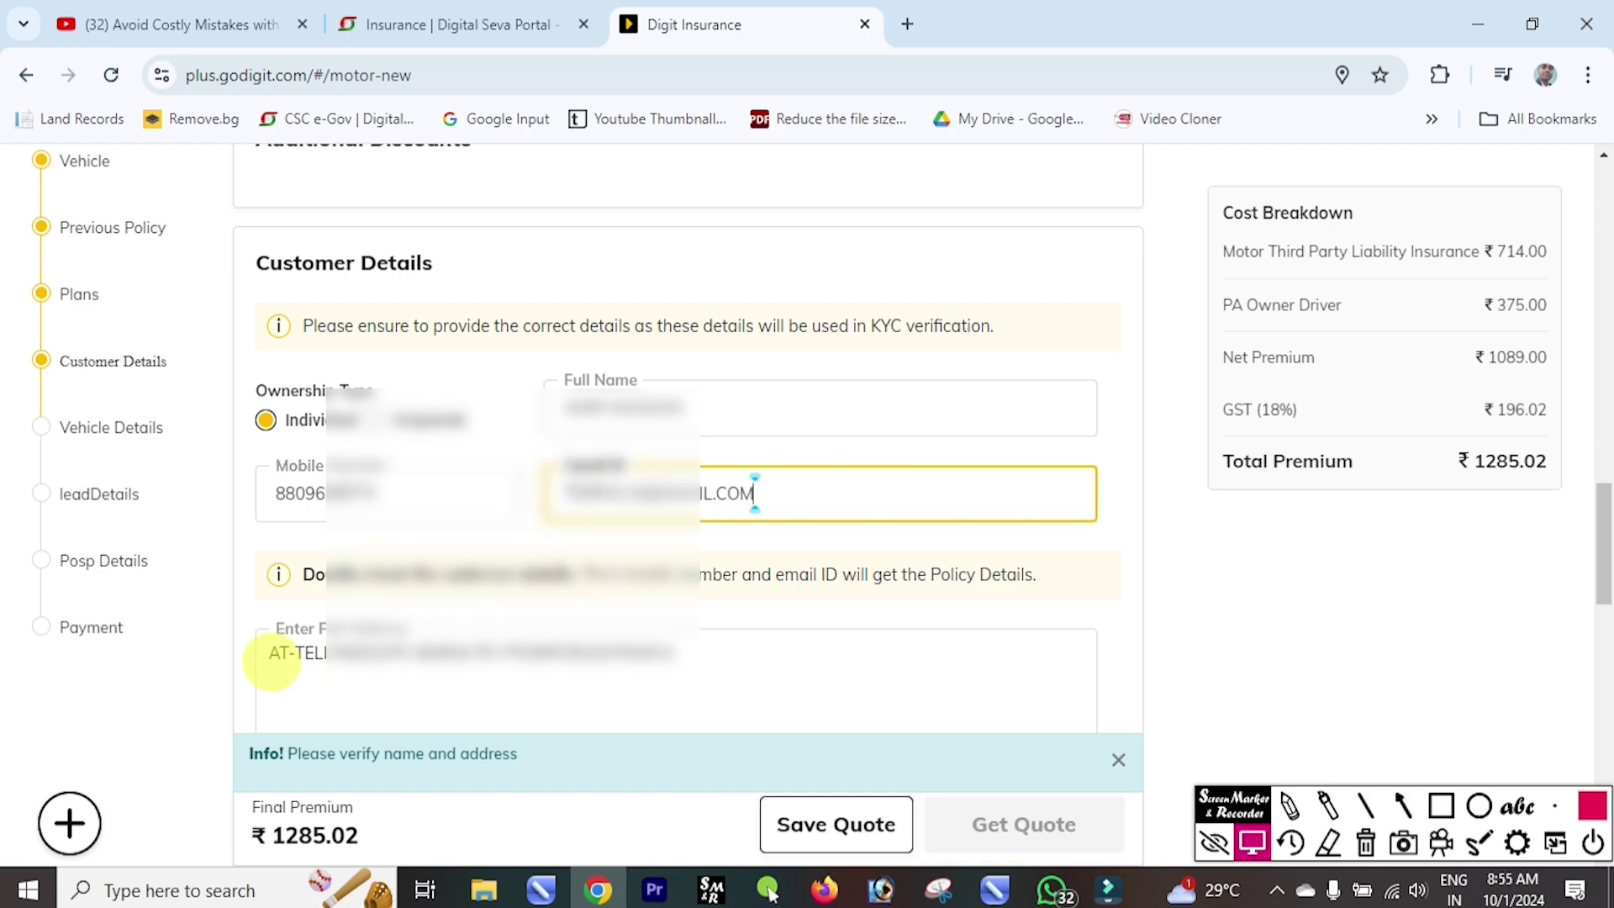
{"action": "left_click_drag", "start_coordinate": [269, 654], "coordinate": [672, 654]}
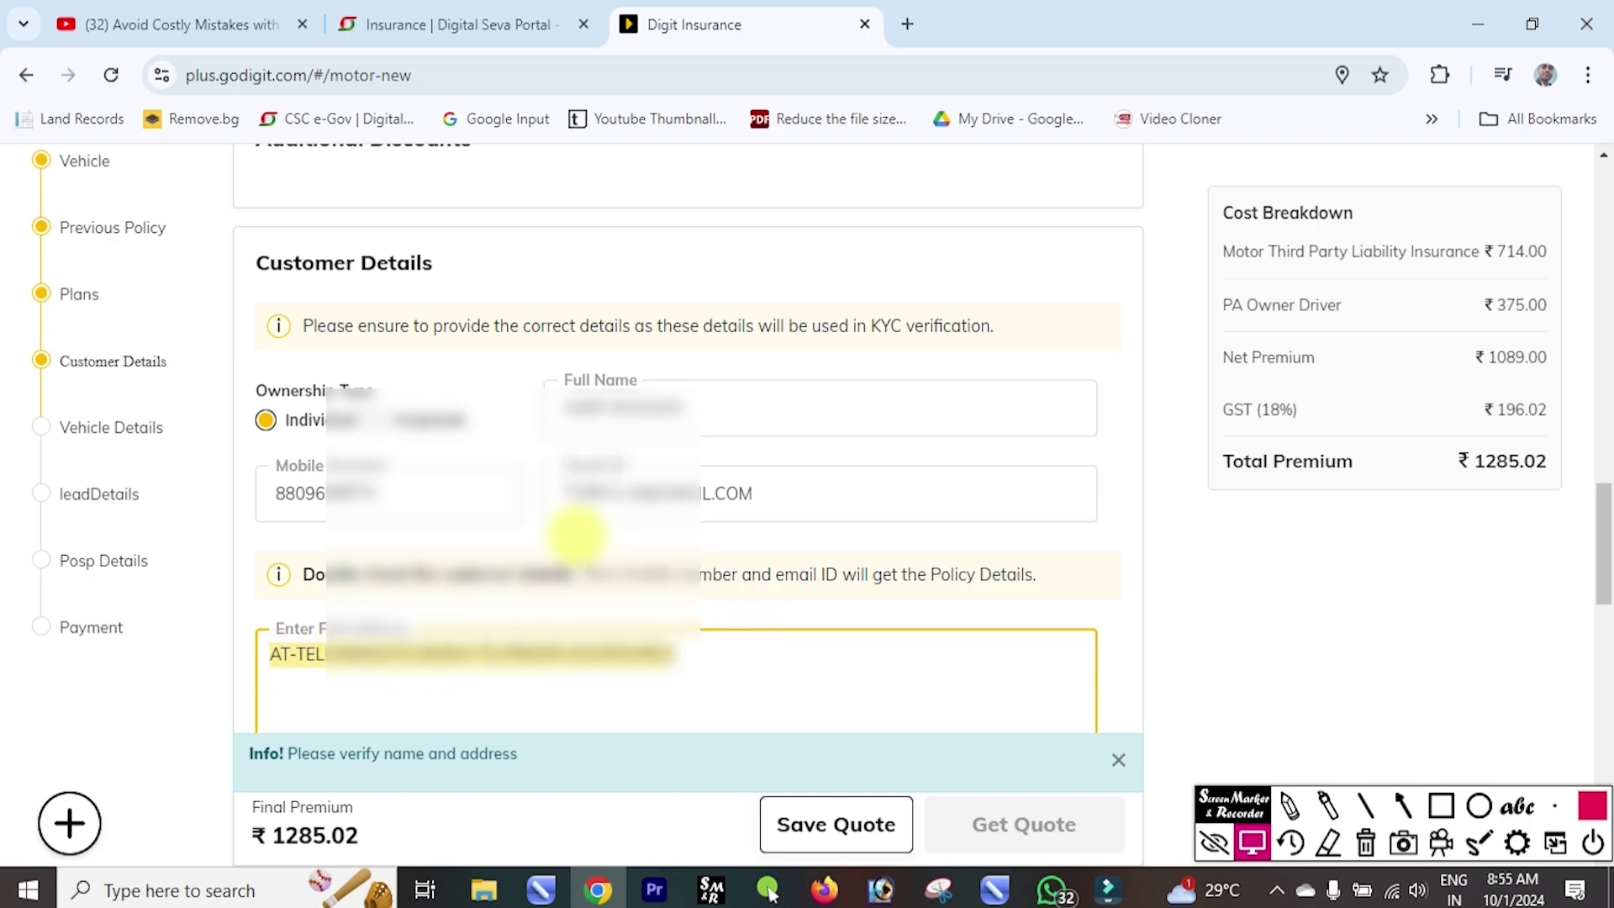
{"action": "scroll", "coordinate": [565, 538], "scroll_direction": "down", "scroll_amount": 3}
{"action": "scroll", "coordinate": [563, 521], "scroll_direction": "down", "scroll_amount": 6}
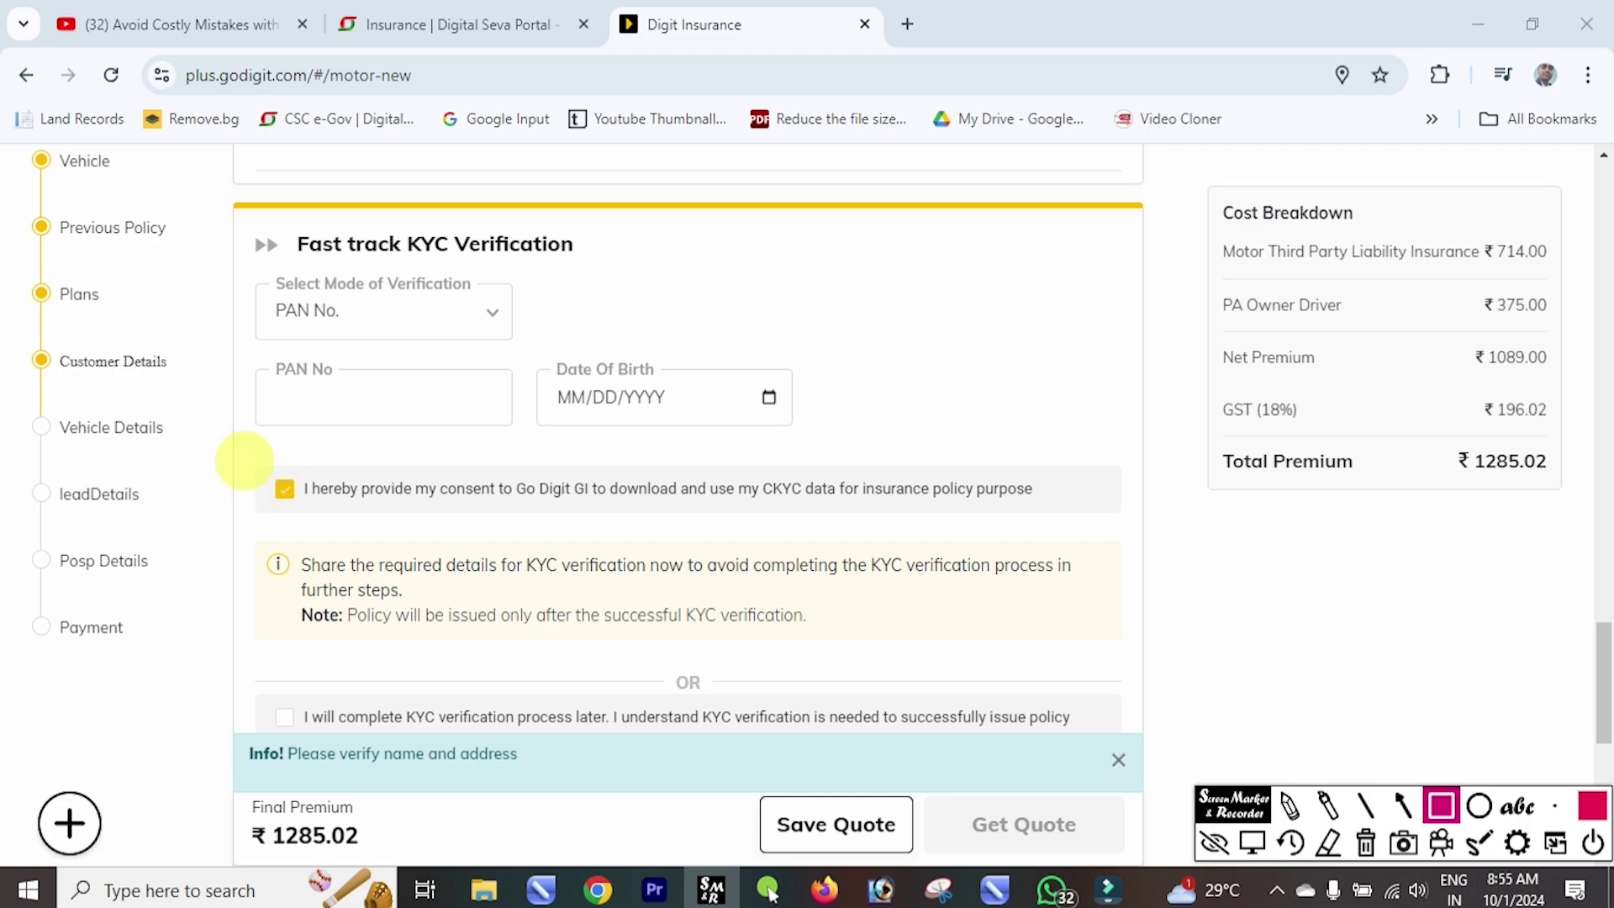
Look over the KYC options and PAN field, then choose 'I will complete KYC verification process later'.
{"action": "mouse_move", "coordinate": [246, 462]}
{"action": "left_mouse_down"}
{"action": "mouse_move", "coordinate": [282, 488]}
{"action": "mouse_move", "coordinate": [418, 508]}
{"action": "mouse_move", "coordinate": [709, 514]}
{"action": "left_mouse_up"}
{"action": "scroll", "coordinate": [357, 307], "scroll_direction": "down", "scroll_amount": 3}
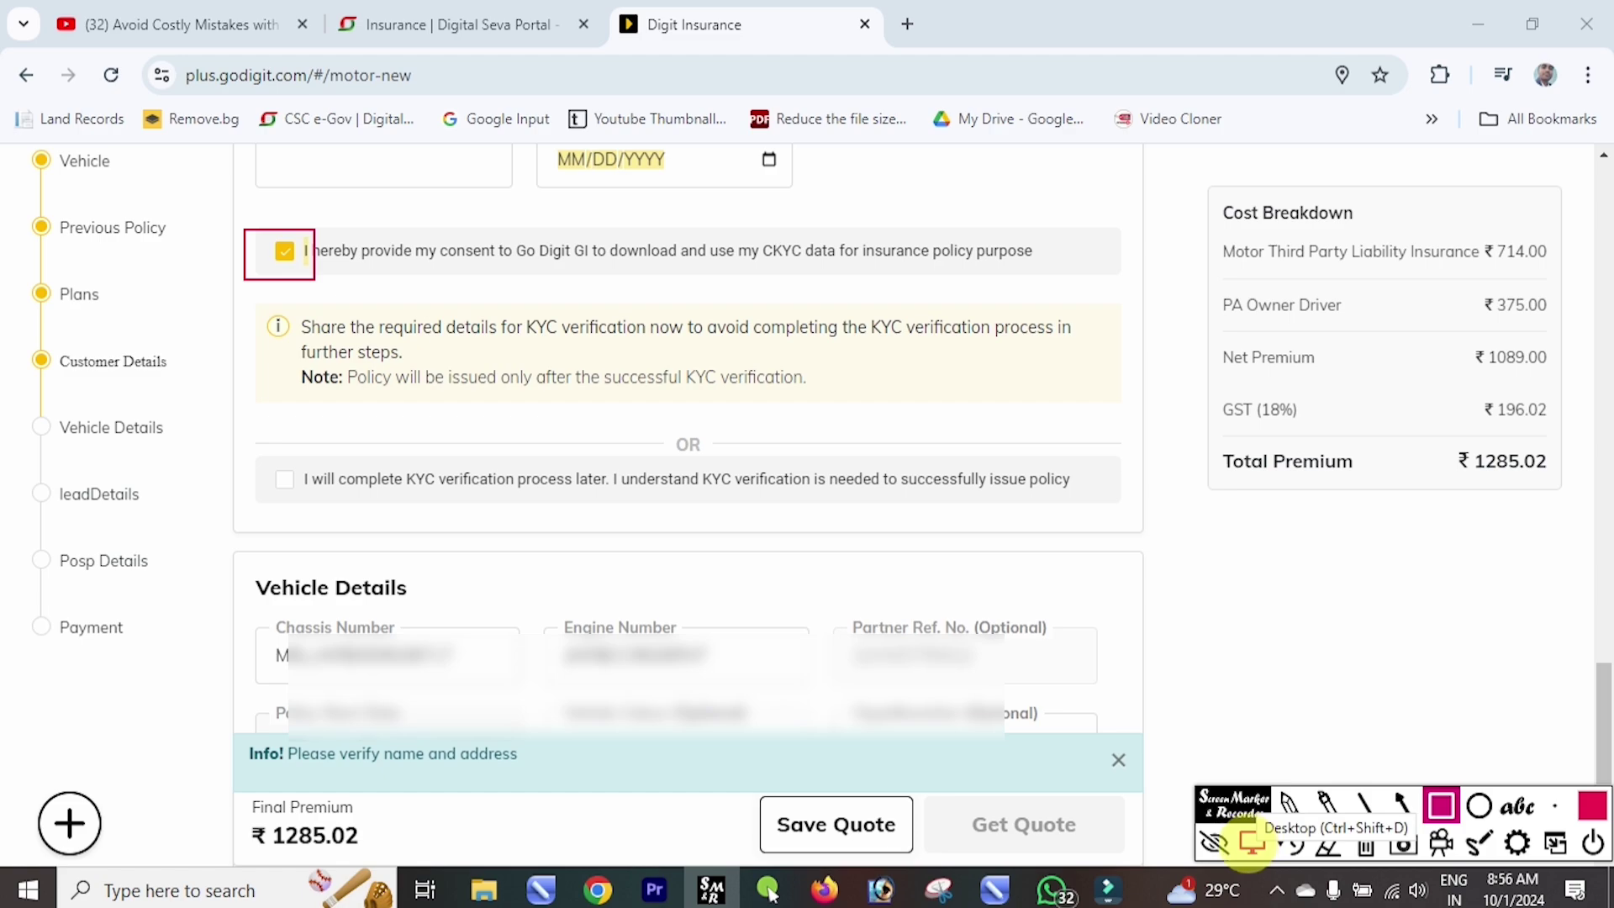
{"action": "left_click", "coordinate": [1252, 843]}
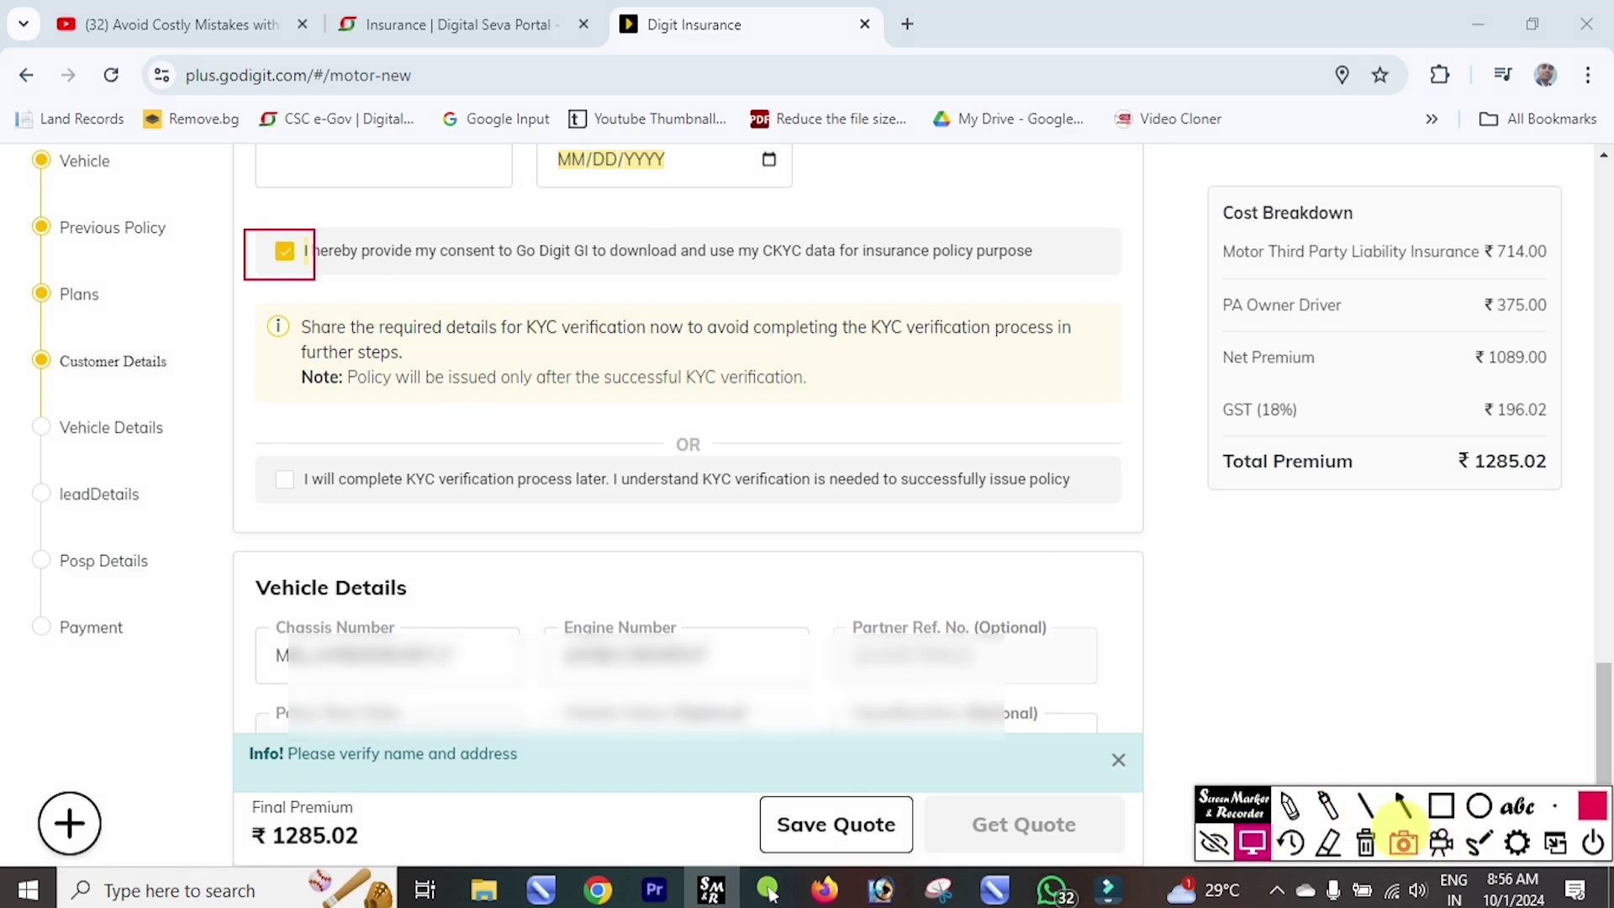
{"action": "scroll", "coordinate": [400, 326], "scroll_direction": "up", "scroll_amount": 3}
{"action": "left_click", "coordinate": [414, 309]}
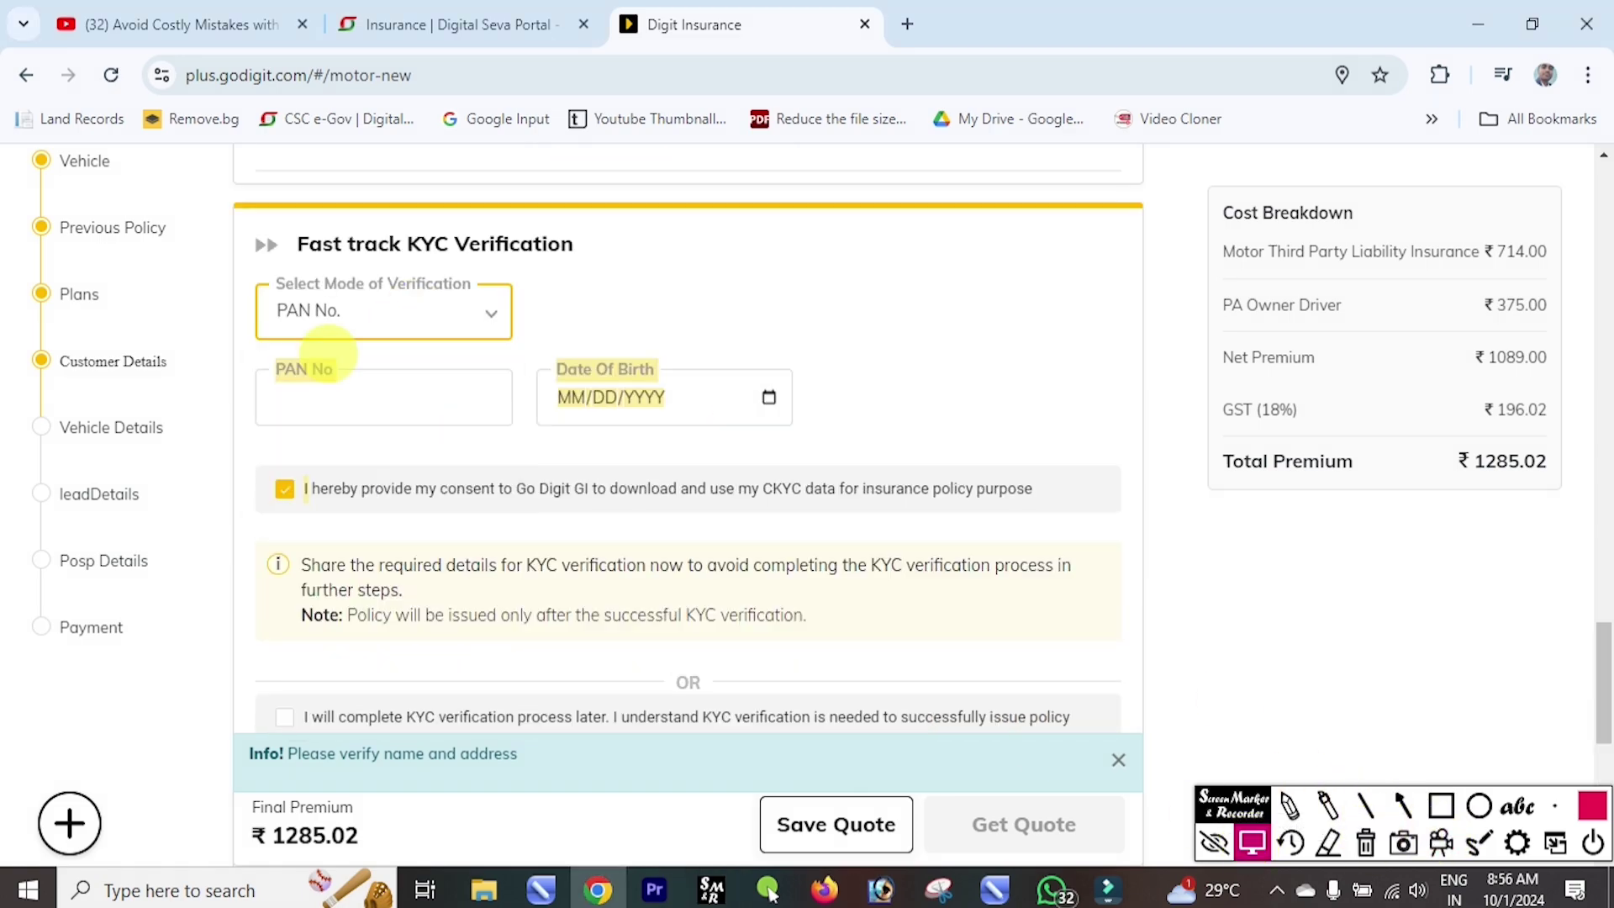
{"action": "left_click", "coordinate": [347, 402]}
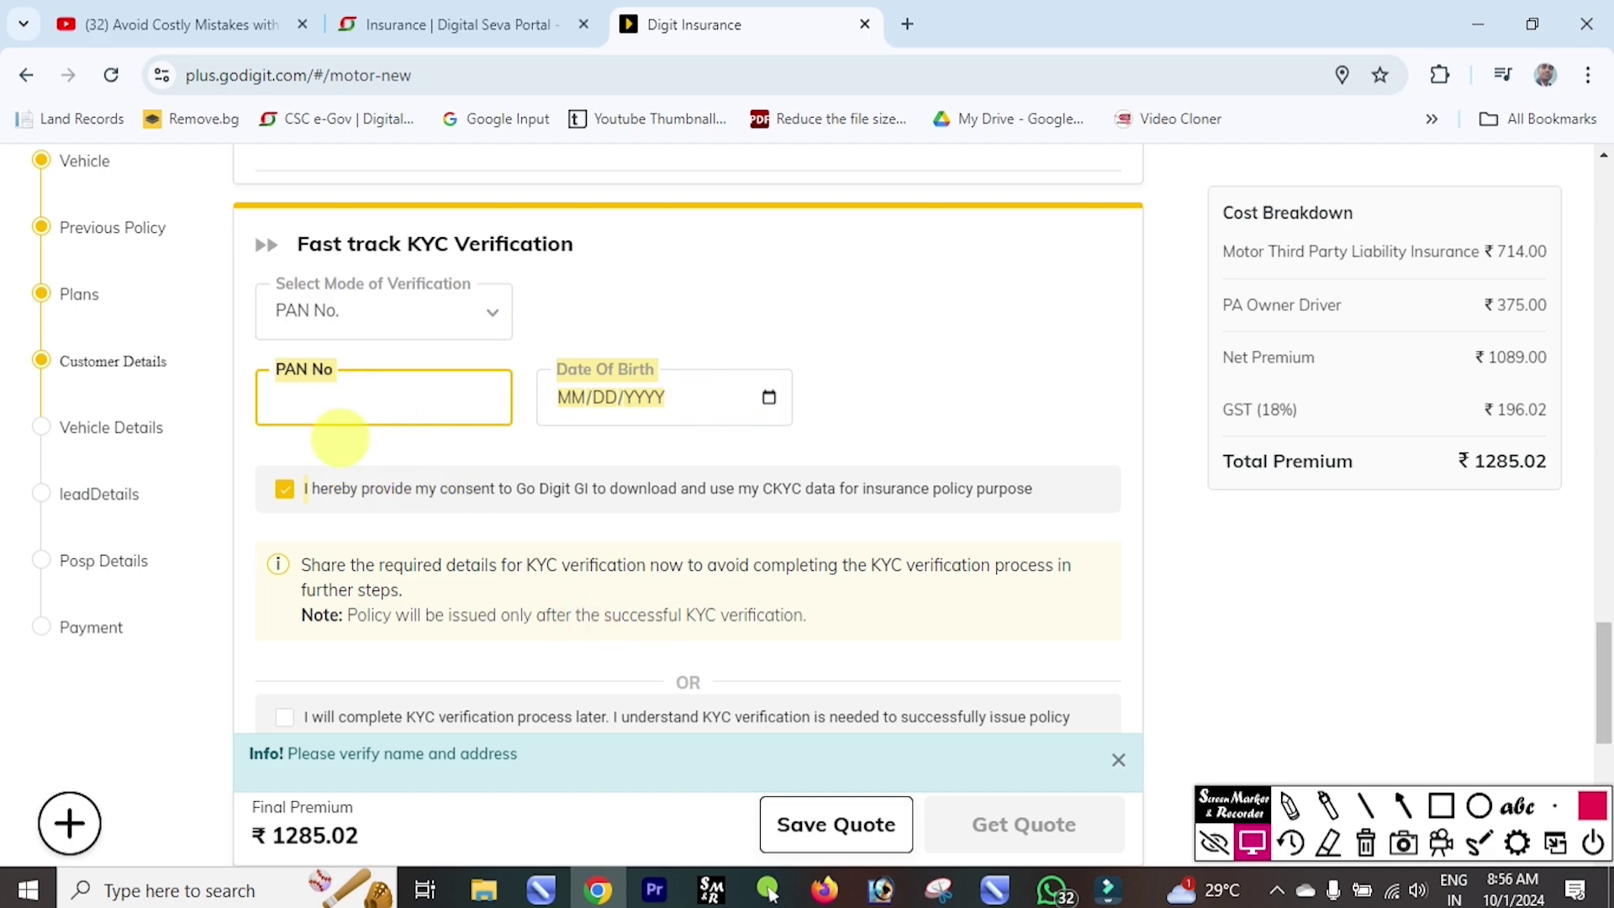
{"action": "scroll", "coordinate": [351, 446], "scroll_direction": "down", "scroll_amount": 1}
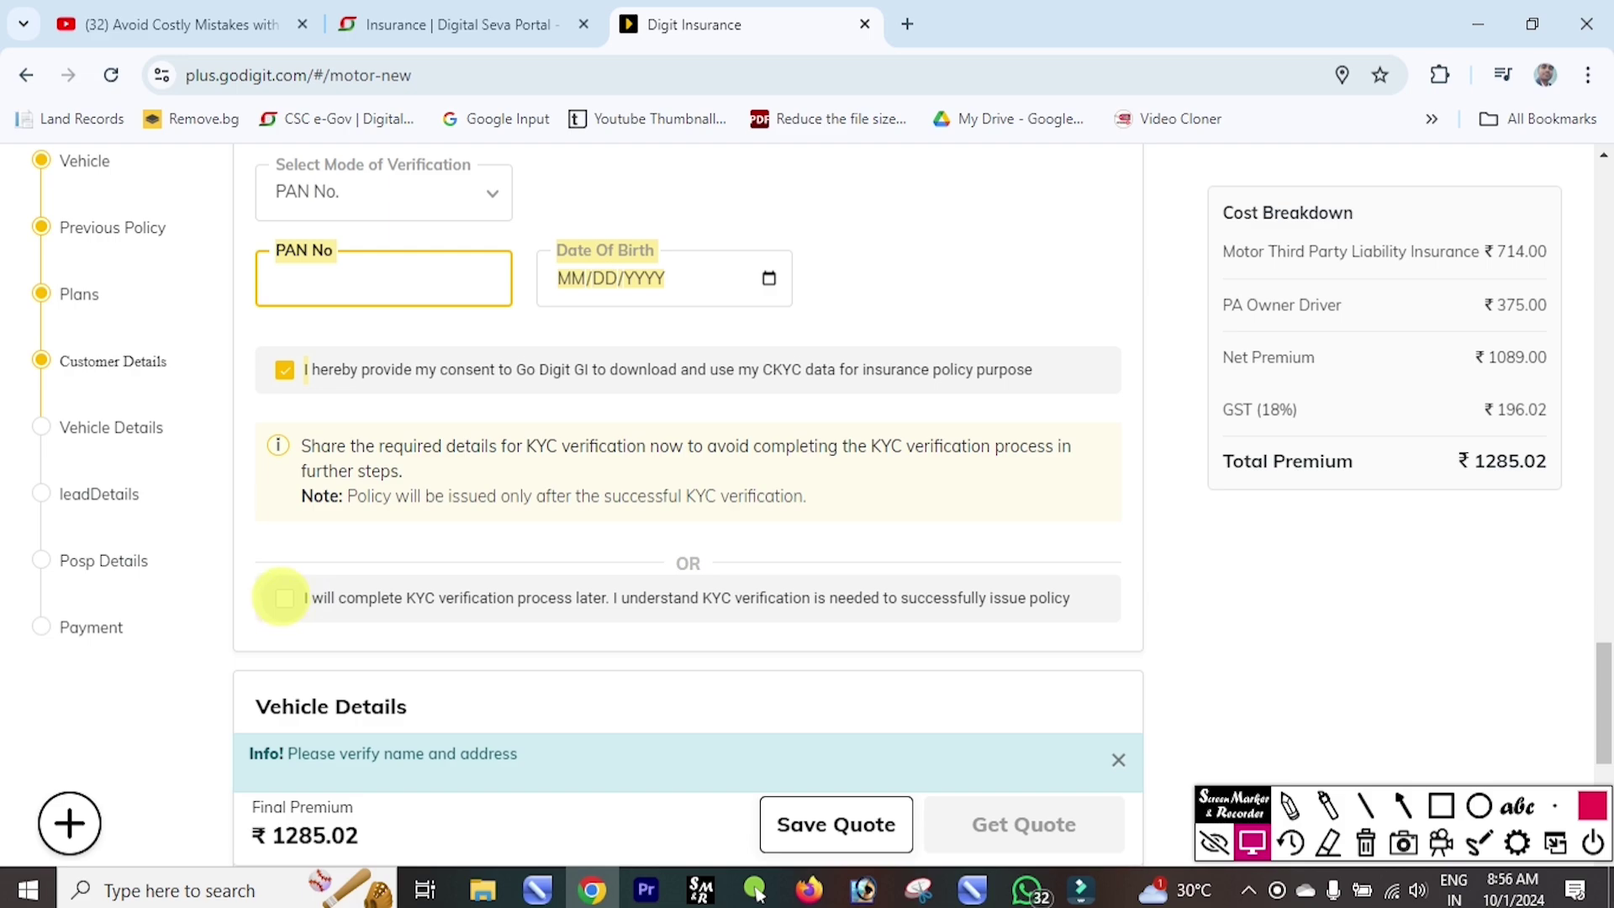
{"action": "key", "text": "r"}
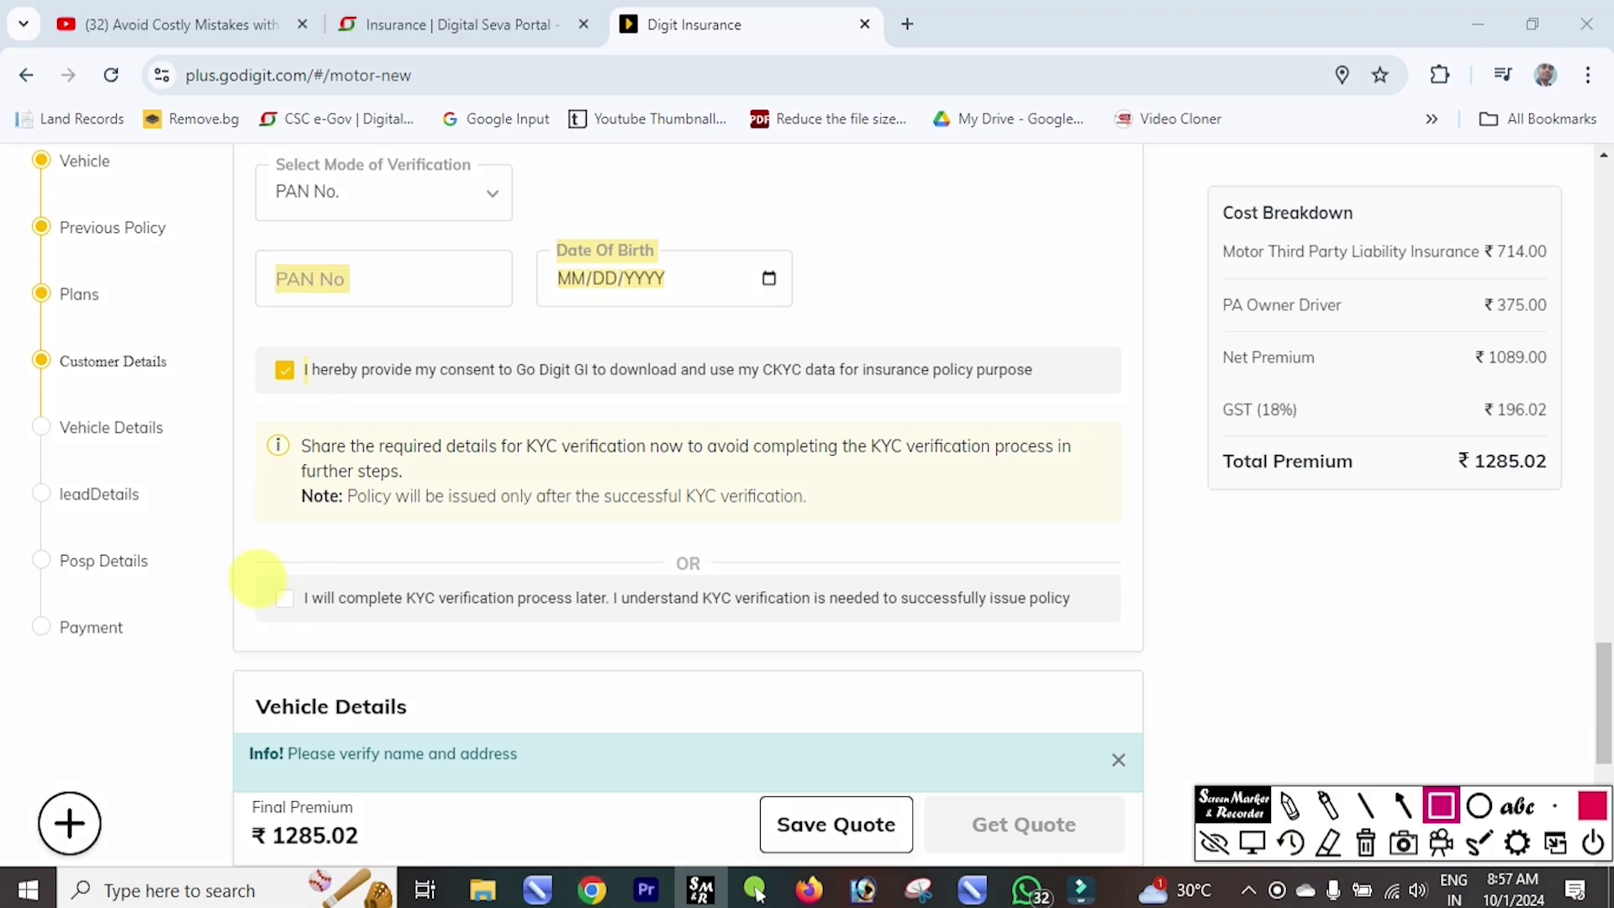
{"action": "mouse_move", "coordinate": [256, 579]}
{"action": "left_mouse_down"}
{"action": "mouse_move", "coordinate": [437, 607]}
{"action": "mouse_move", "coordinate": [1094, 630]}
{"action": "left_mouse_up"}
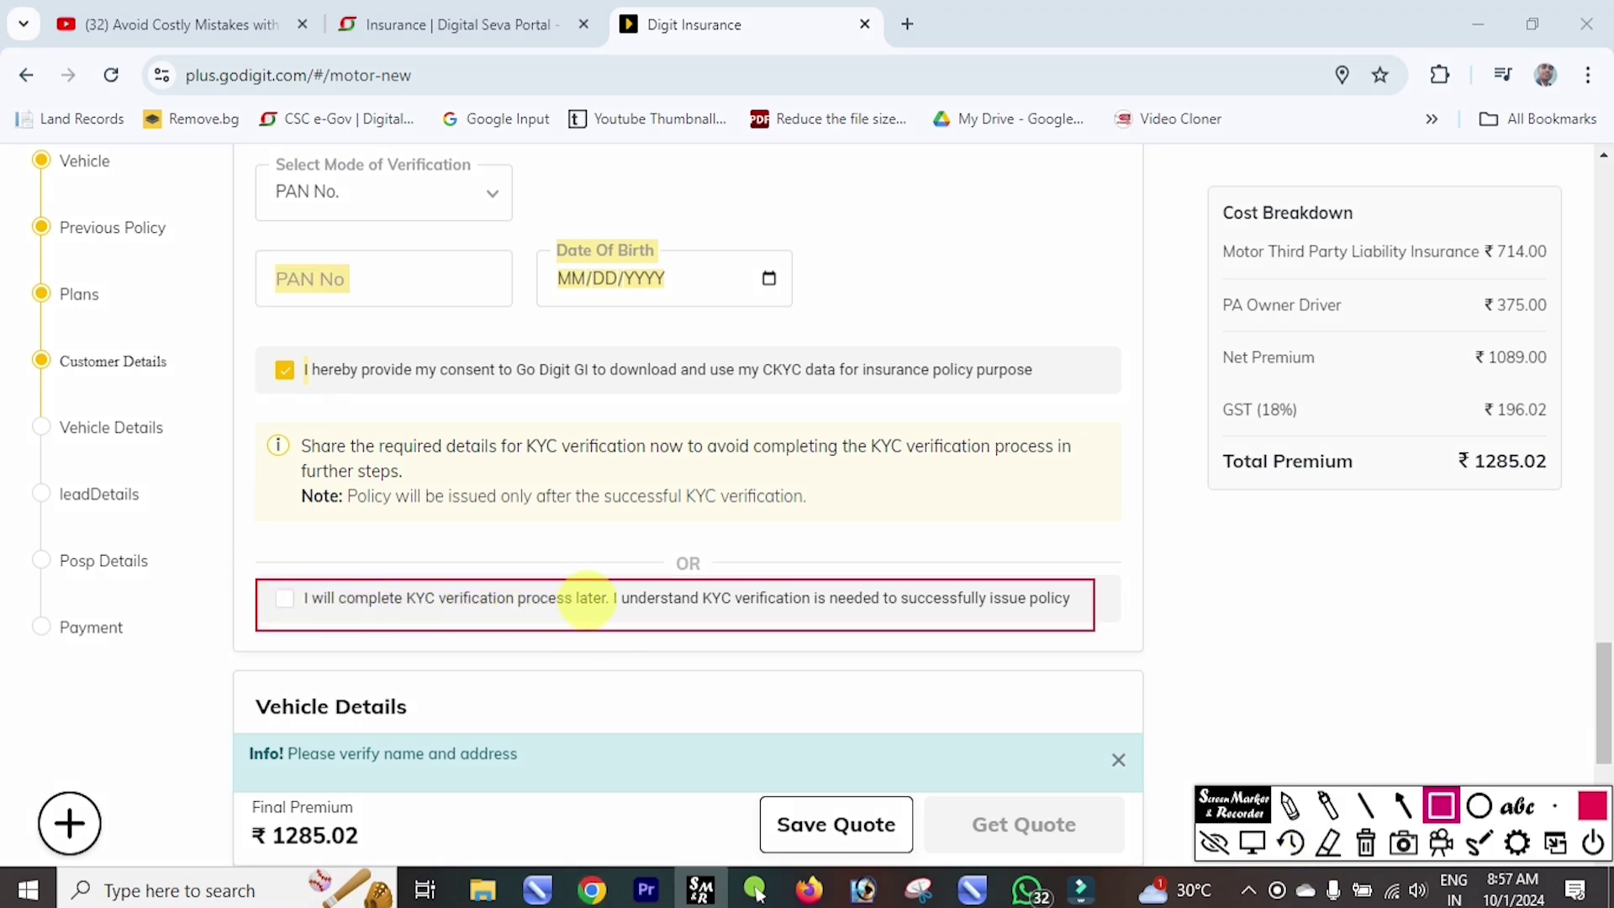
{"action": "left_click", "coordinate": [1252, 843]}
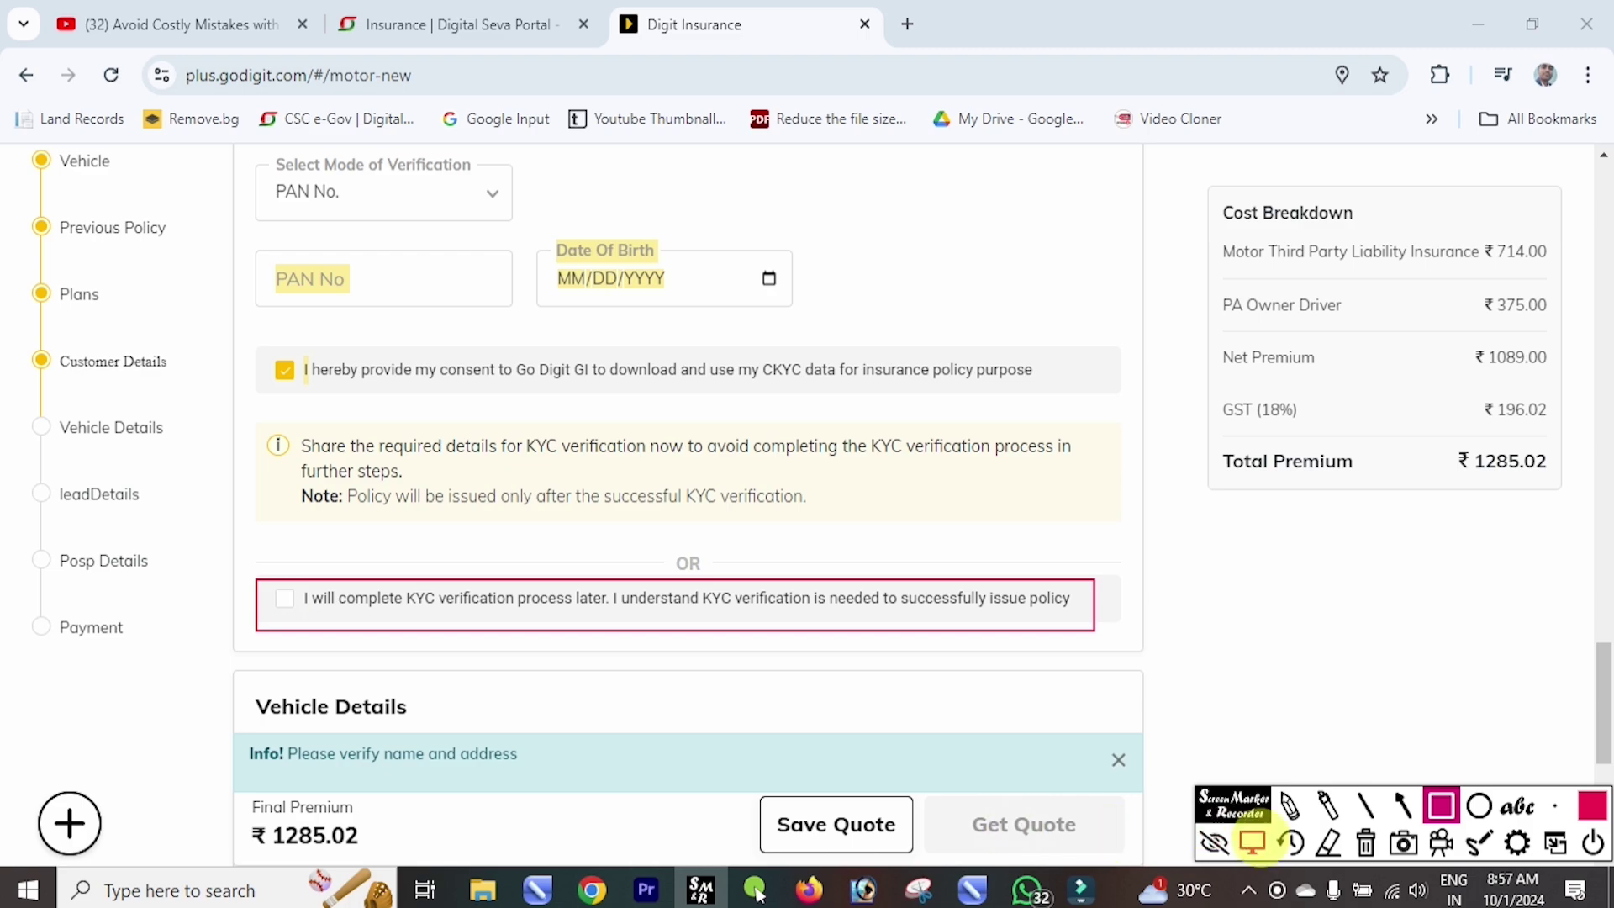
{"action": "left_click", "coordinate": [476, 598]}
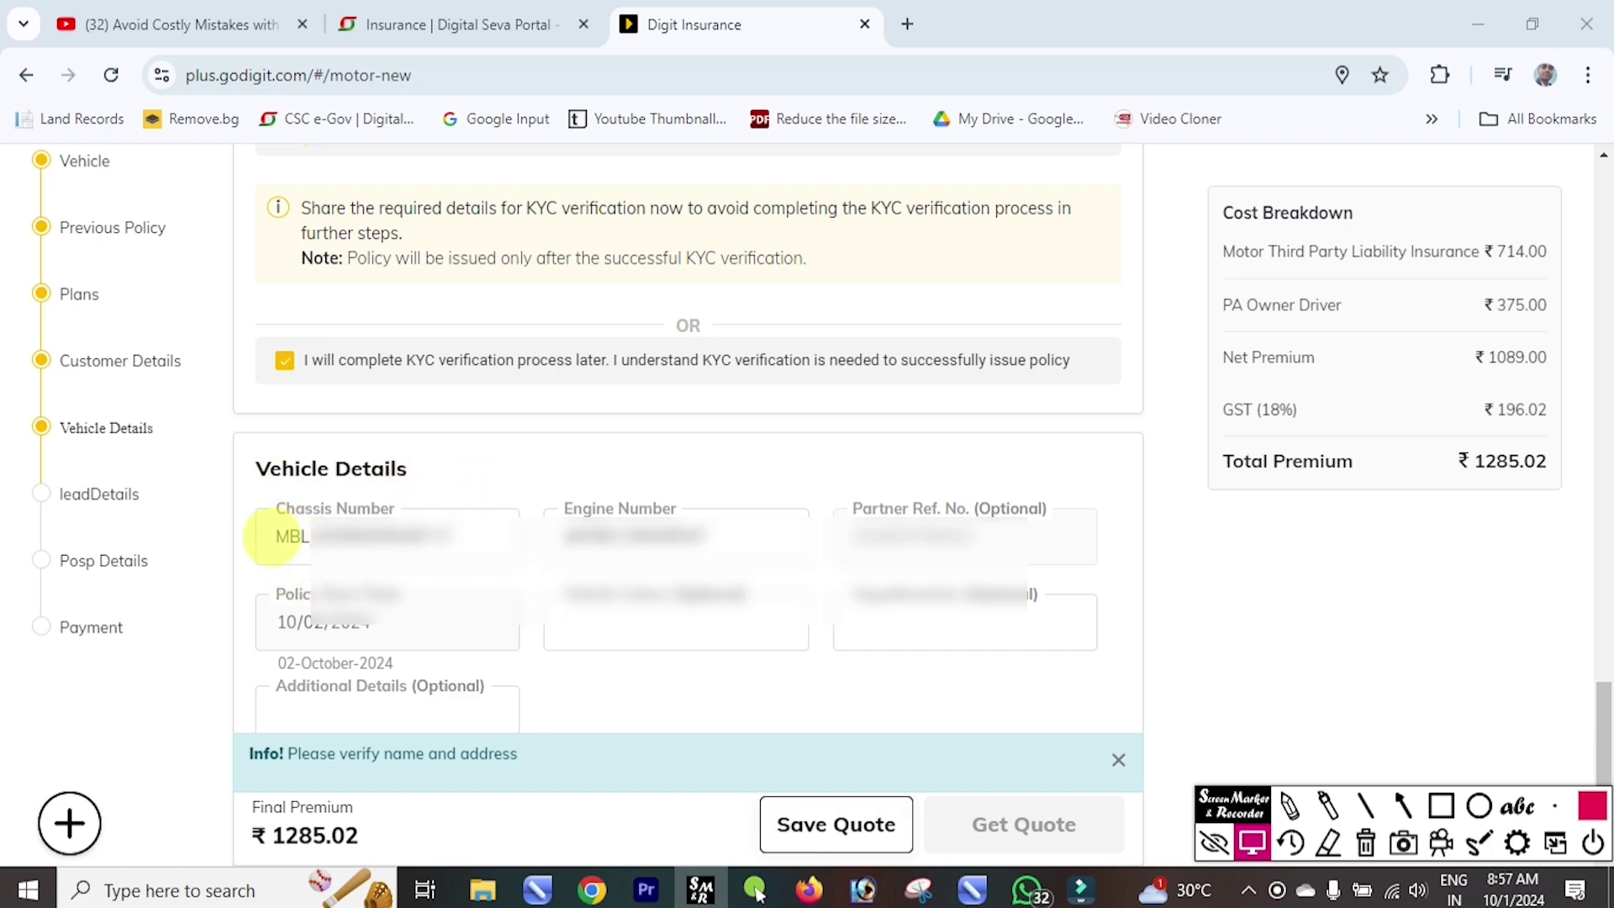
Check the chassis and engine numbers, then save the quote for a ₹783.52 premium.
{"action": "left_click_drag", "start_coordinate": [270, 536], "coordinate": [462, 546]}
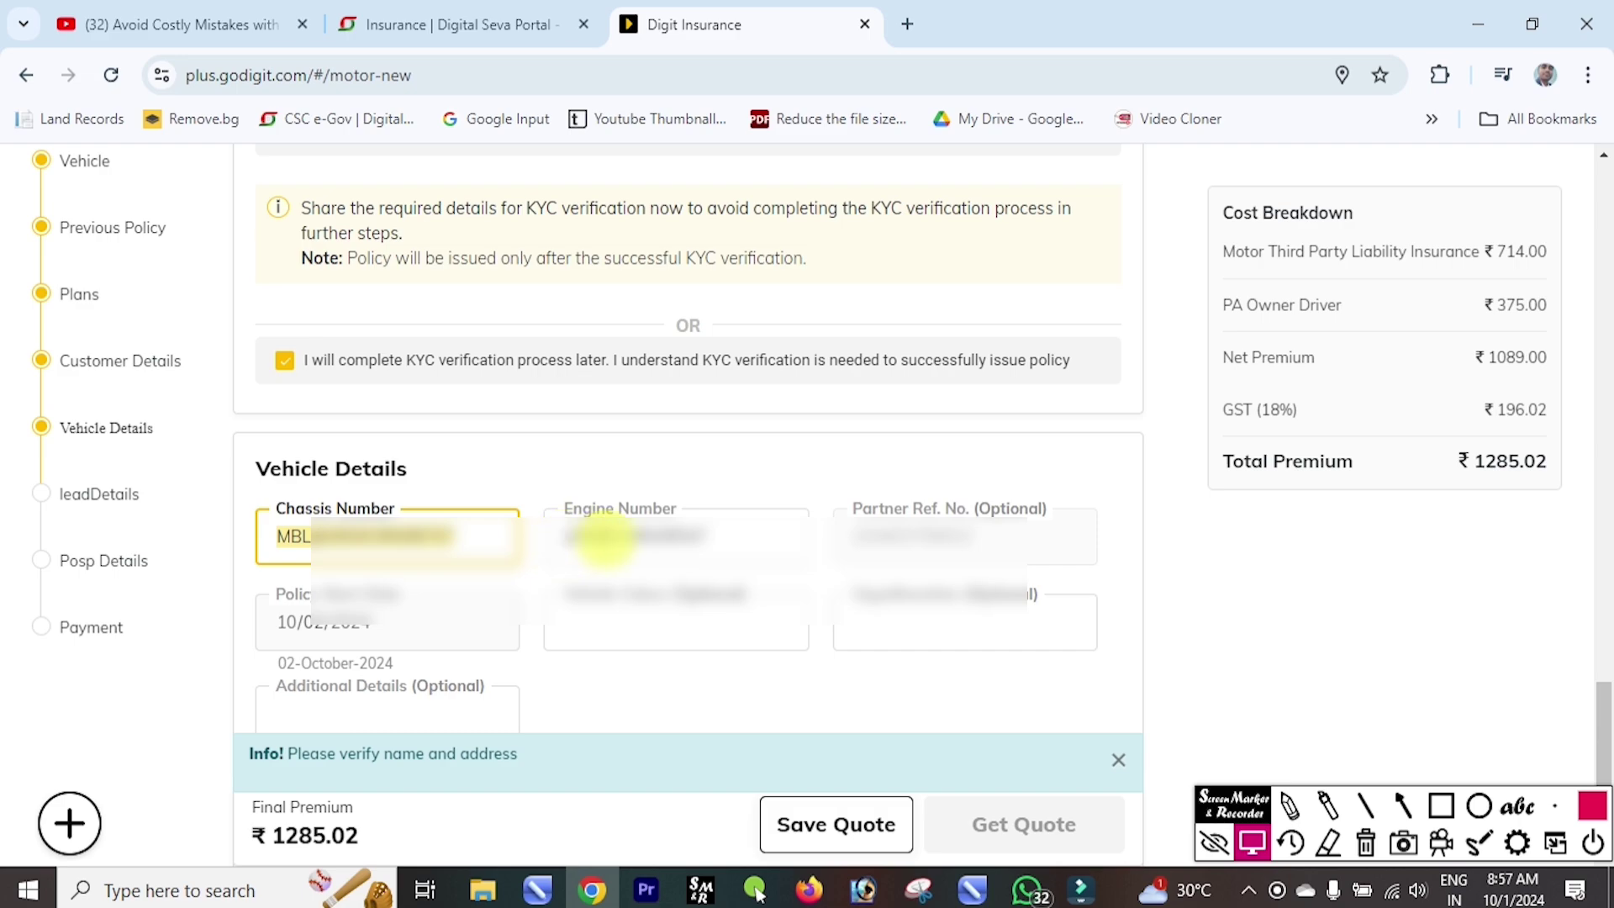
{"action": "double_click", "coordinate": [567, 535]}
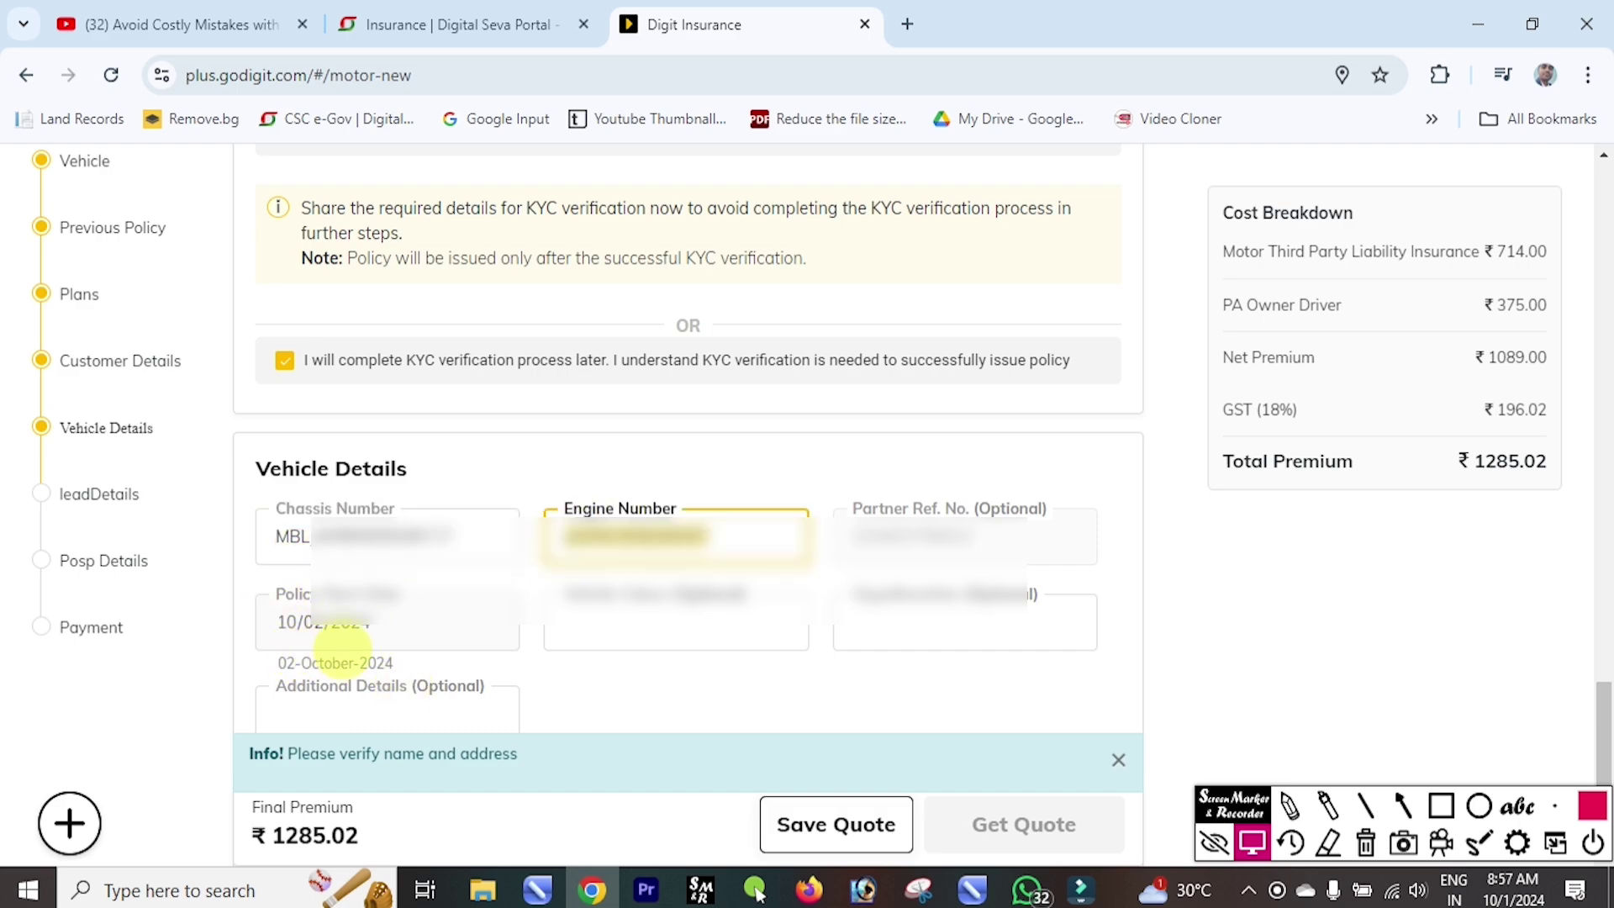
{"action": "scroll", "coordinate": [382, 626], "scroll_direction": "down", "scroll_amount": 3}
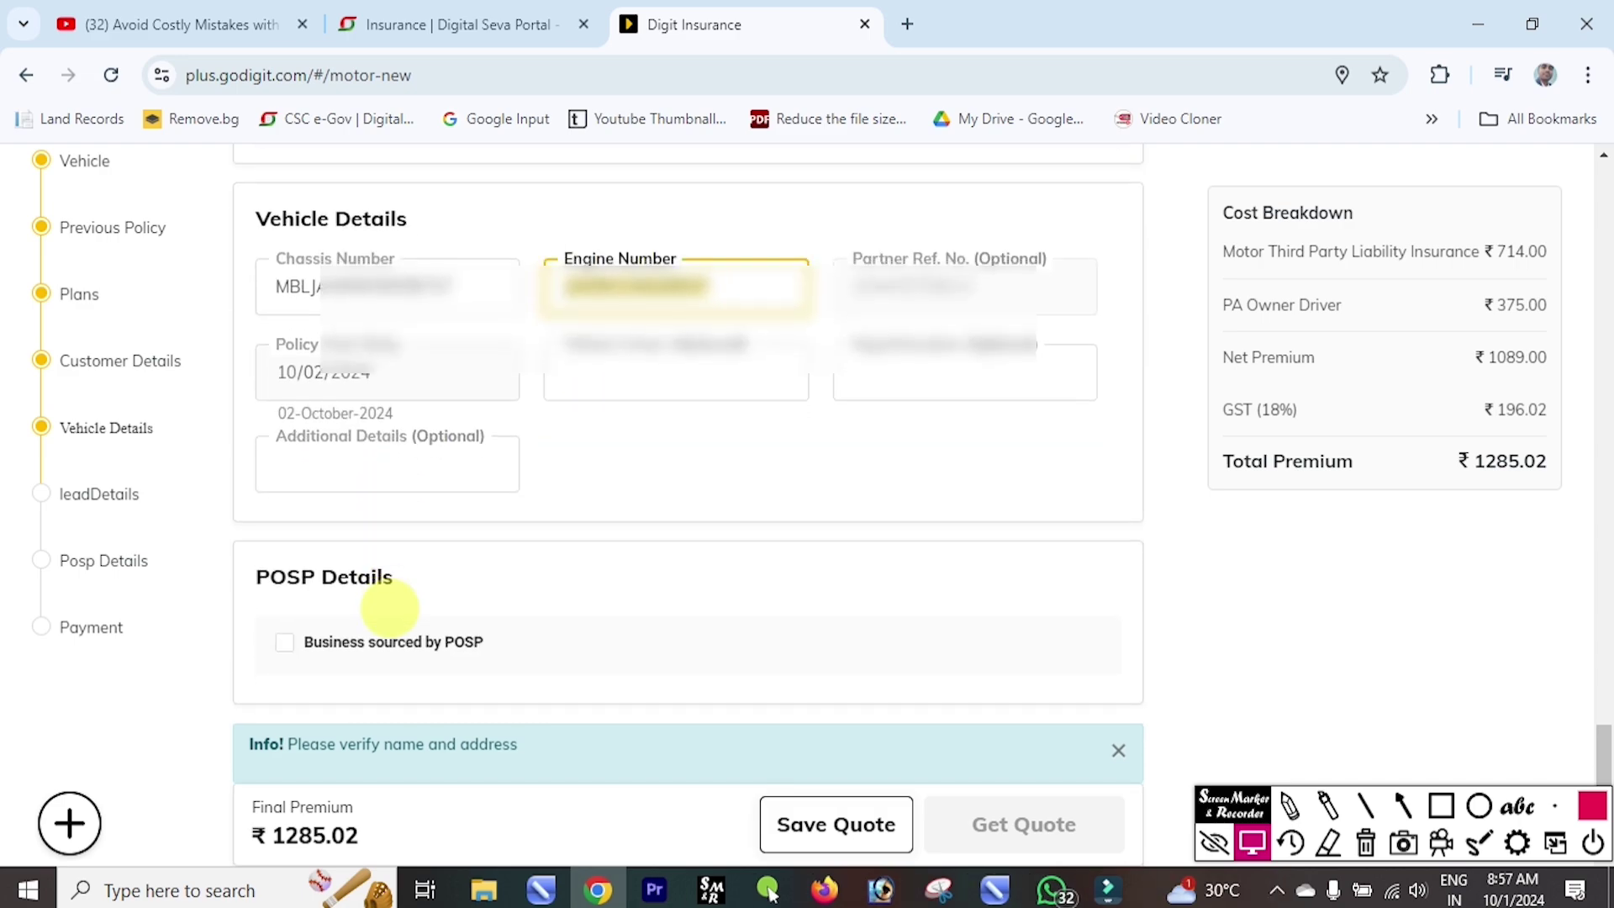
{"action": "left_click", "coordinate": [836, 824]}
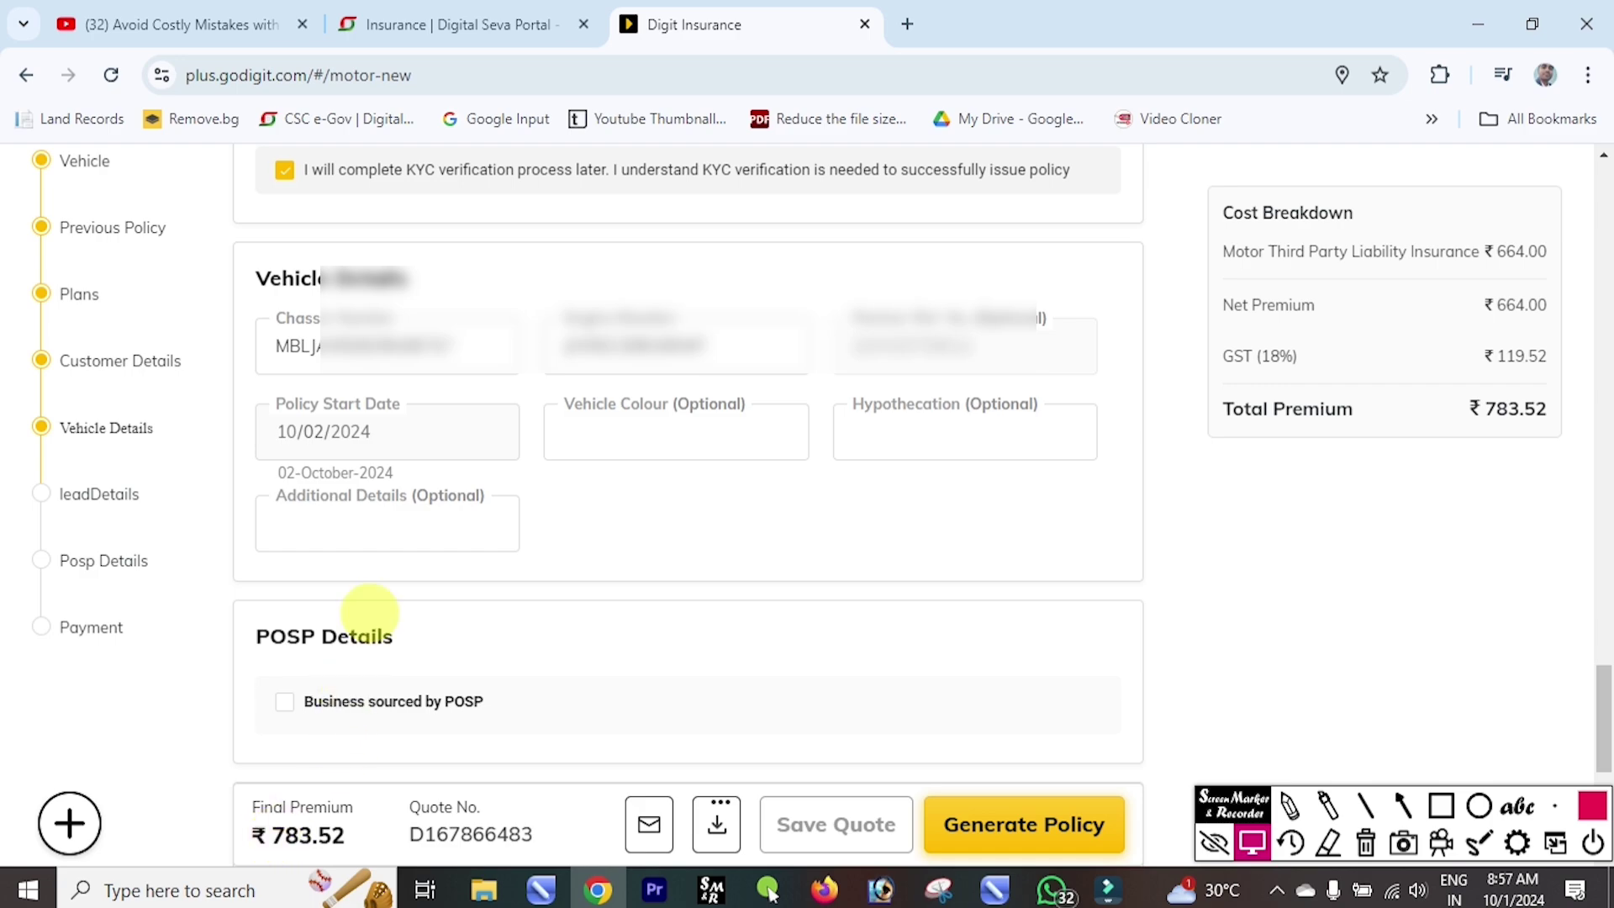
Choose Online Payment as the payment mode and generate the policy.
{"action": "scroll", "coordinate": [370, 613], "scroll_direction": "down", "scroll_amount": 5}
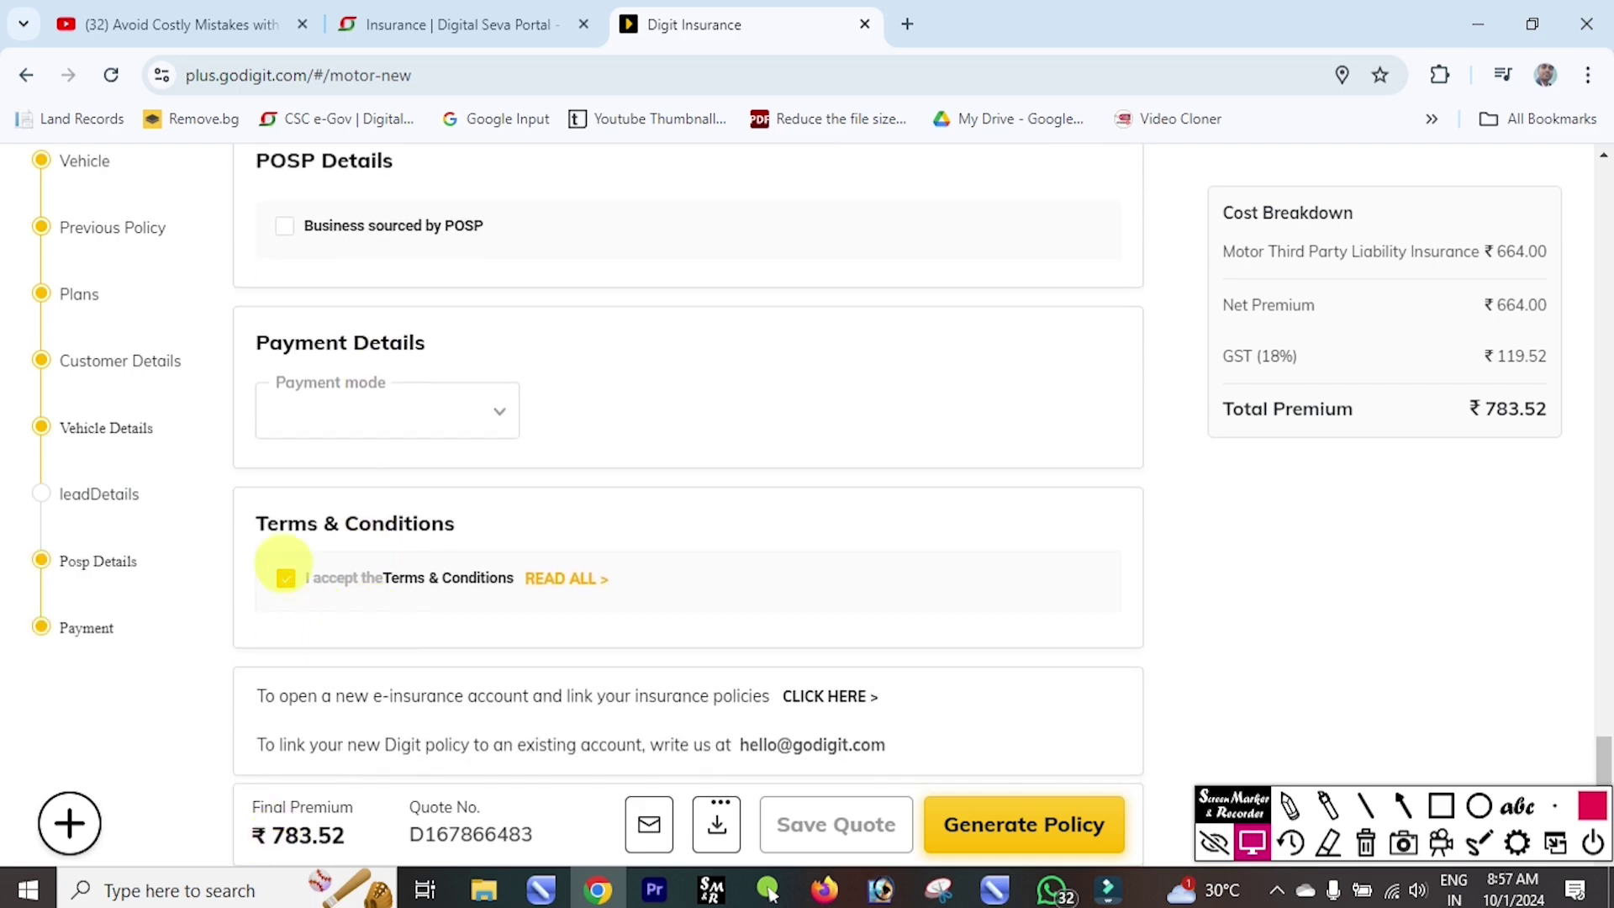
{"action": "left_click", "coordinate": [475, 412]}
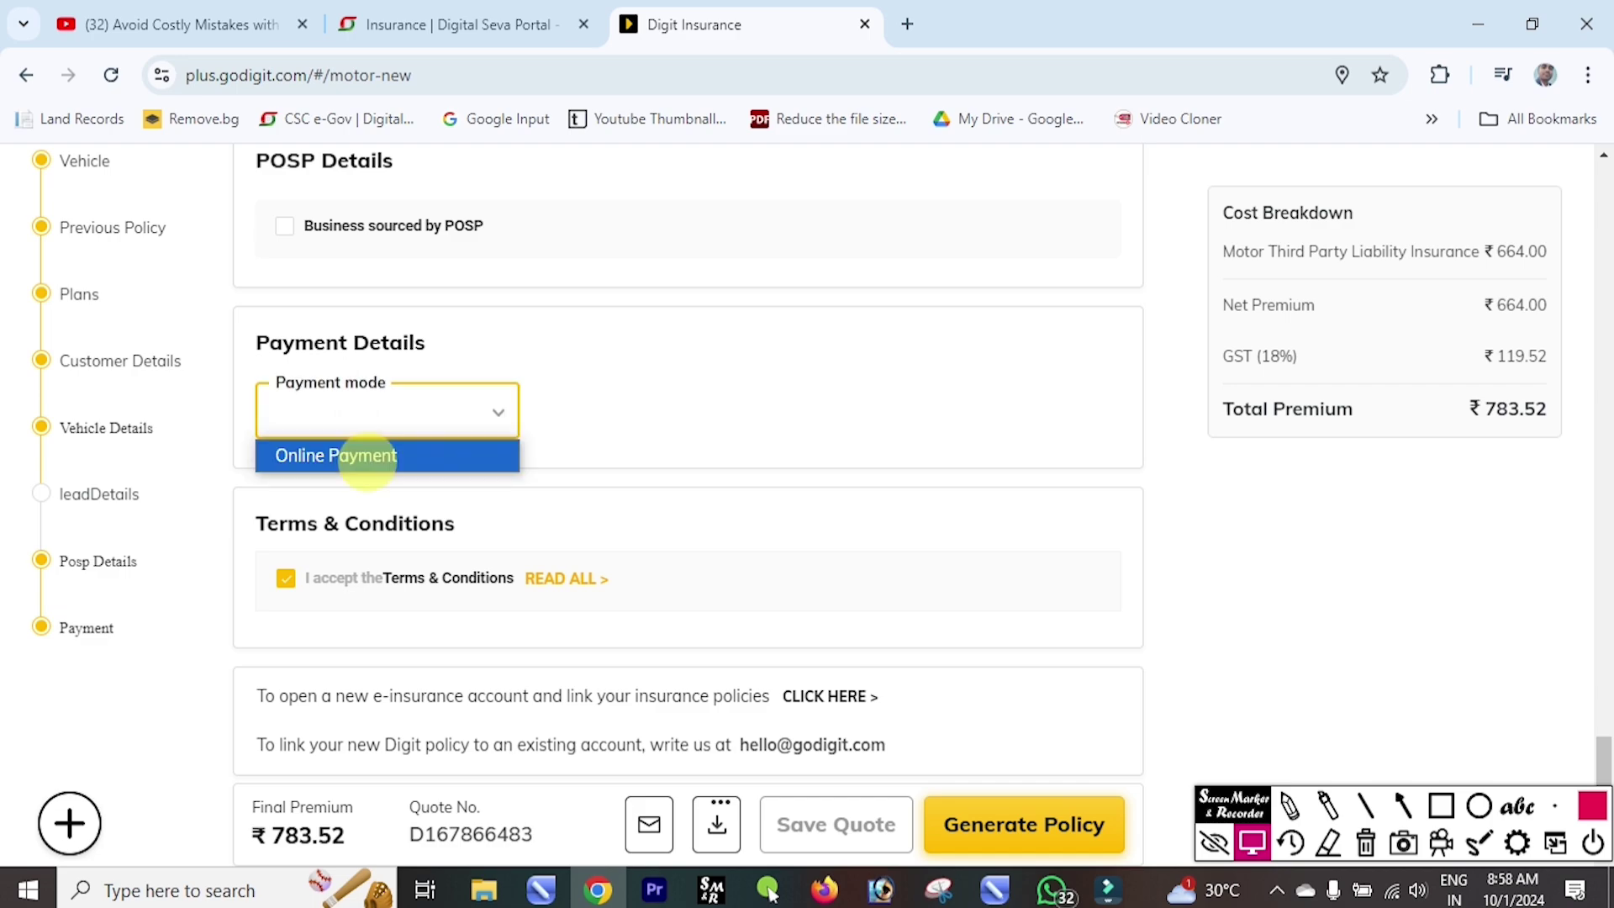
{"action": "left_click", "coordinate": [367, 454]}
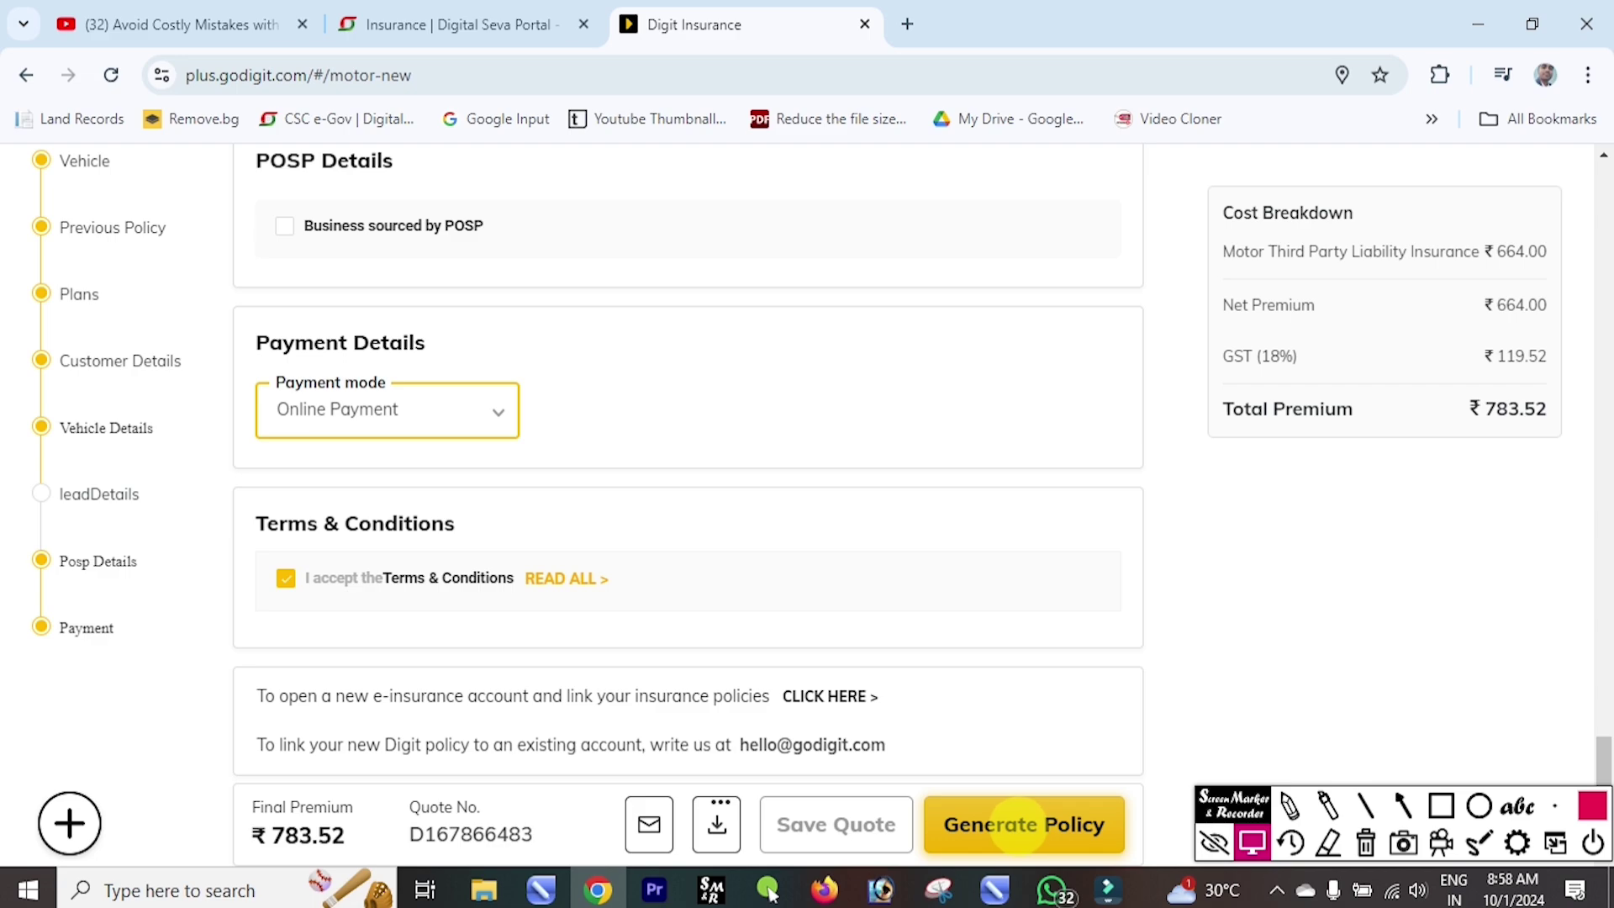
{"action": "left_click", "coordinate": [1016, 825]}
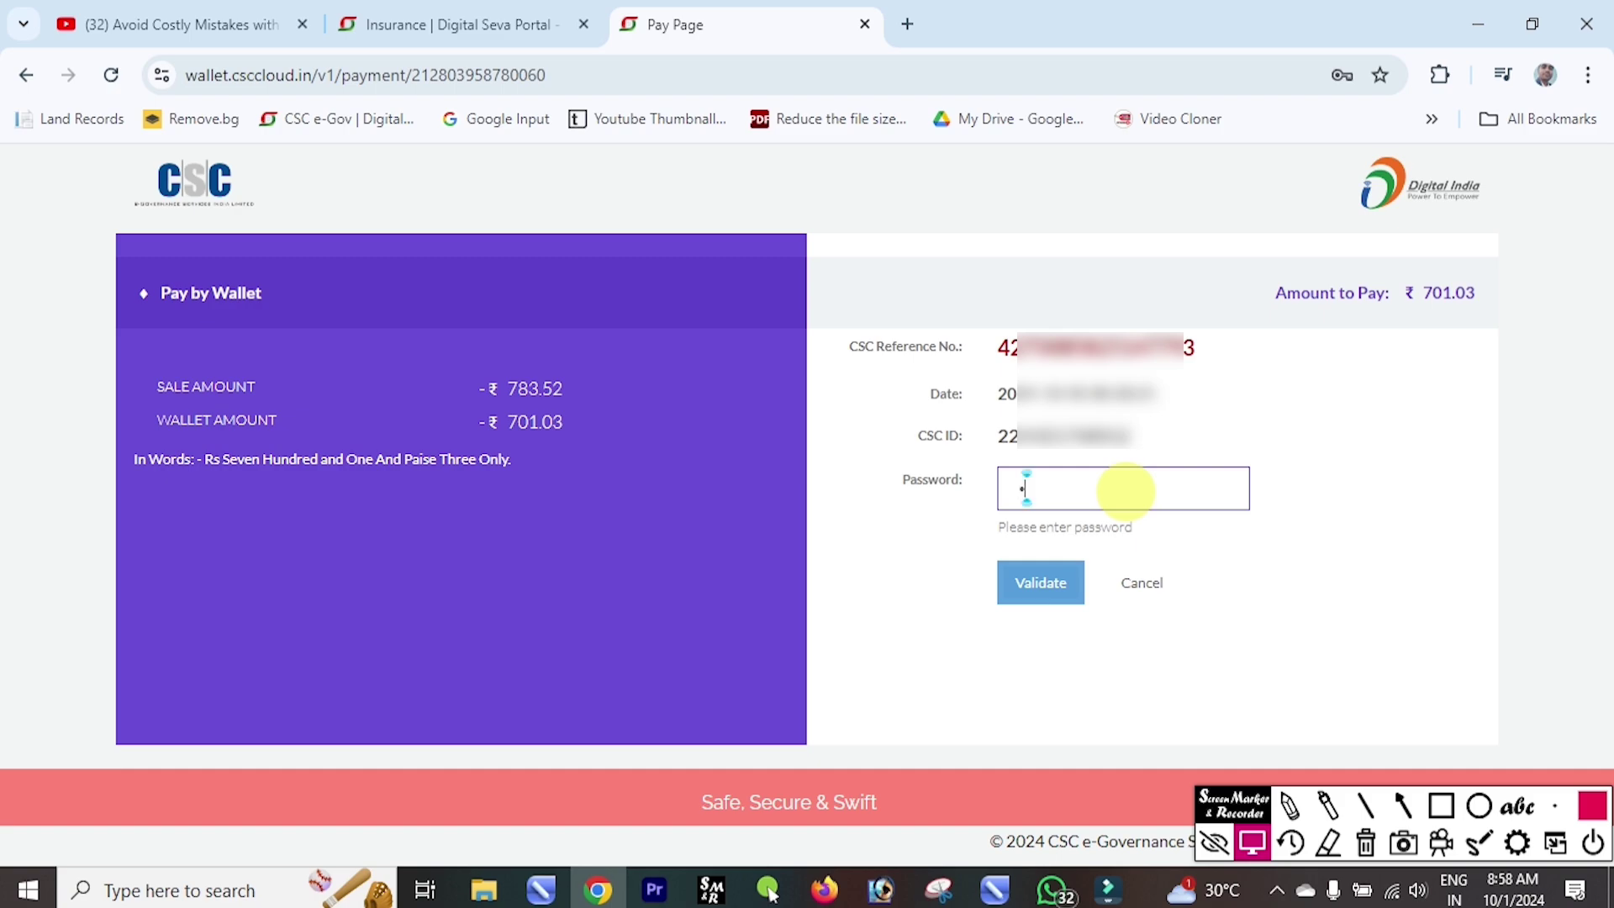
Pay ₹701.03 from the CSC wallet with its password and PIN, then download the policy.
{"action": "key", "text": "ctrl+v"}
{"action": "left_click", "coordinate": [1039, 583]}
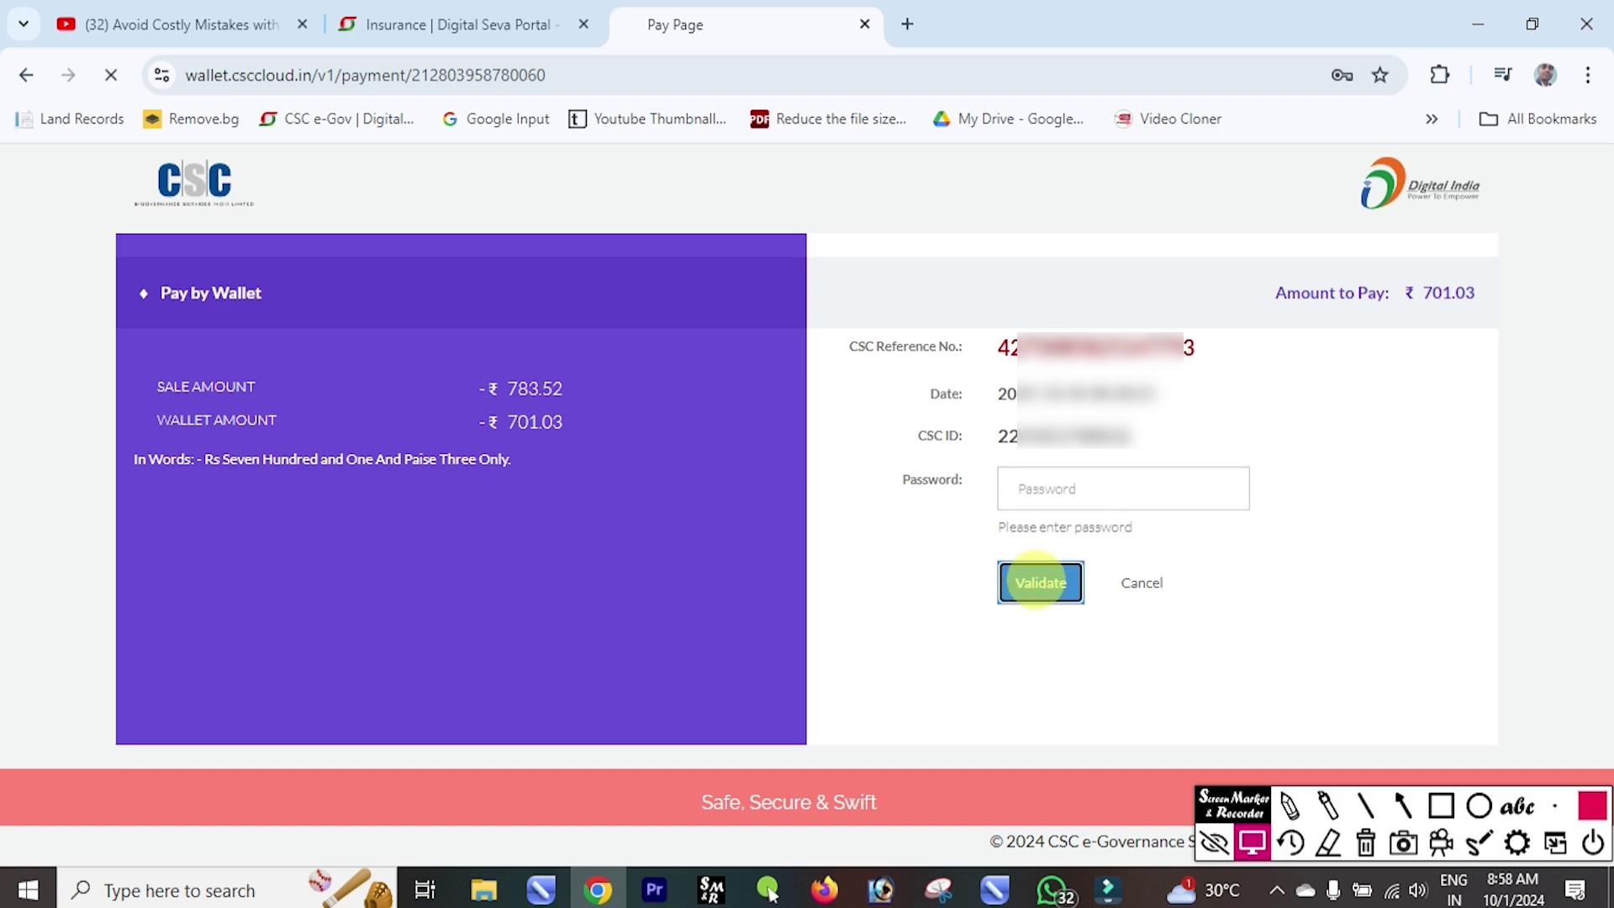
{"action": "type", "text": "••"}
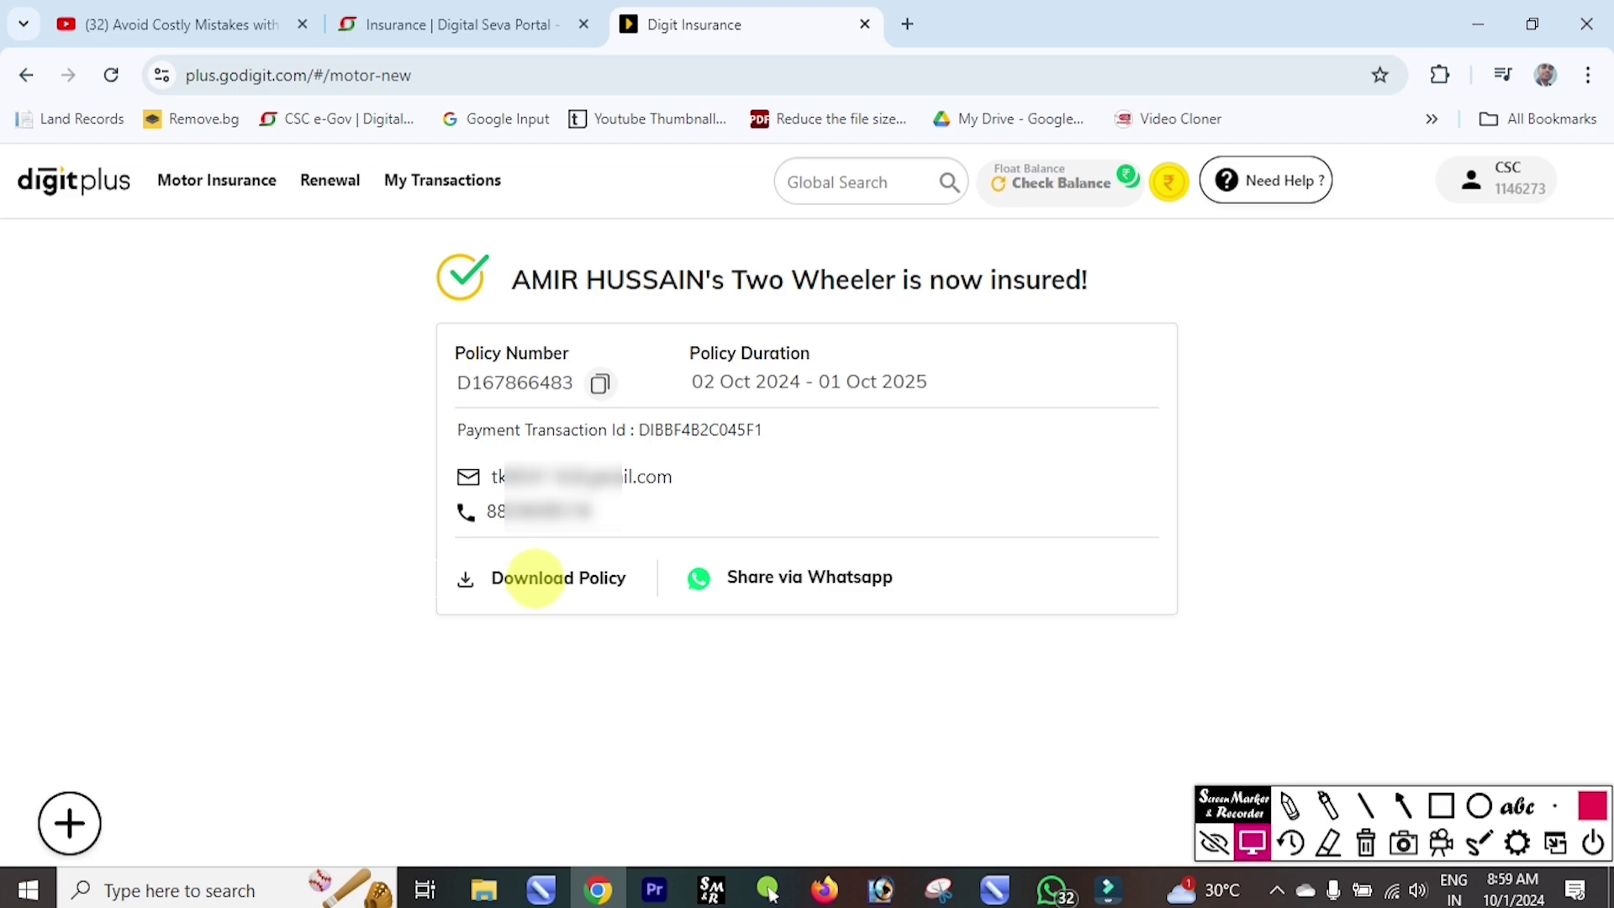
{"action": "left_click", "coordinate": [535, 577]}
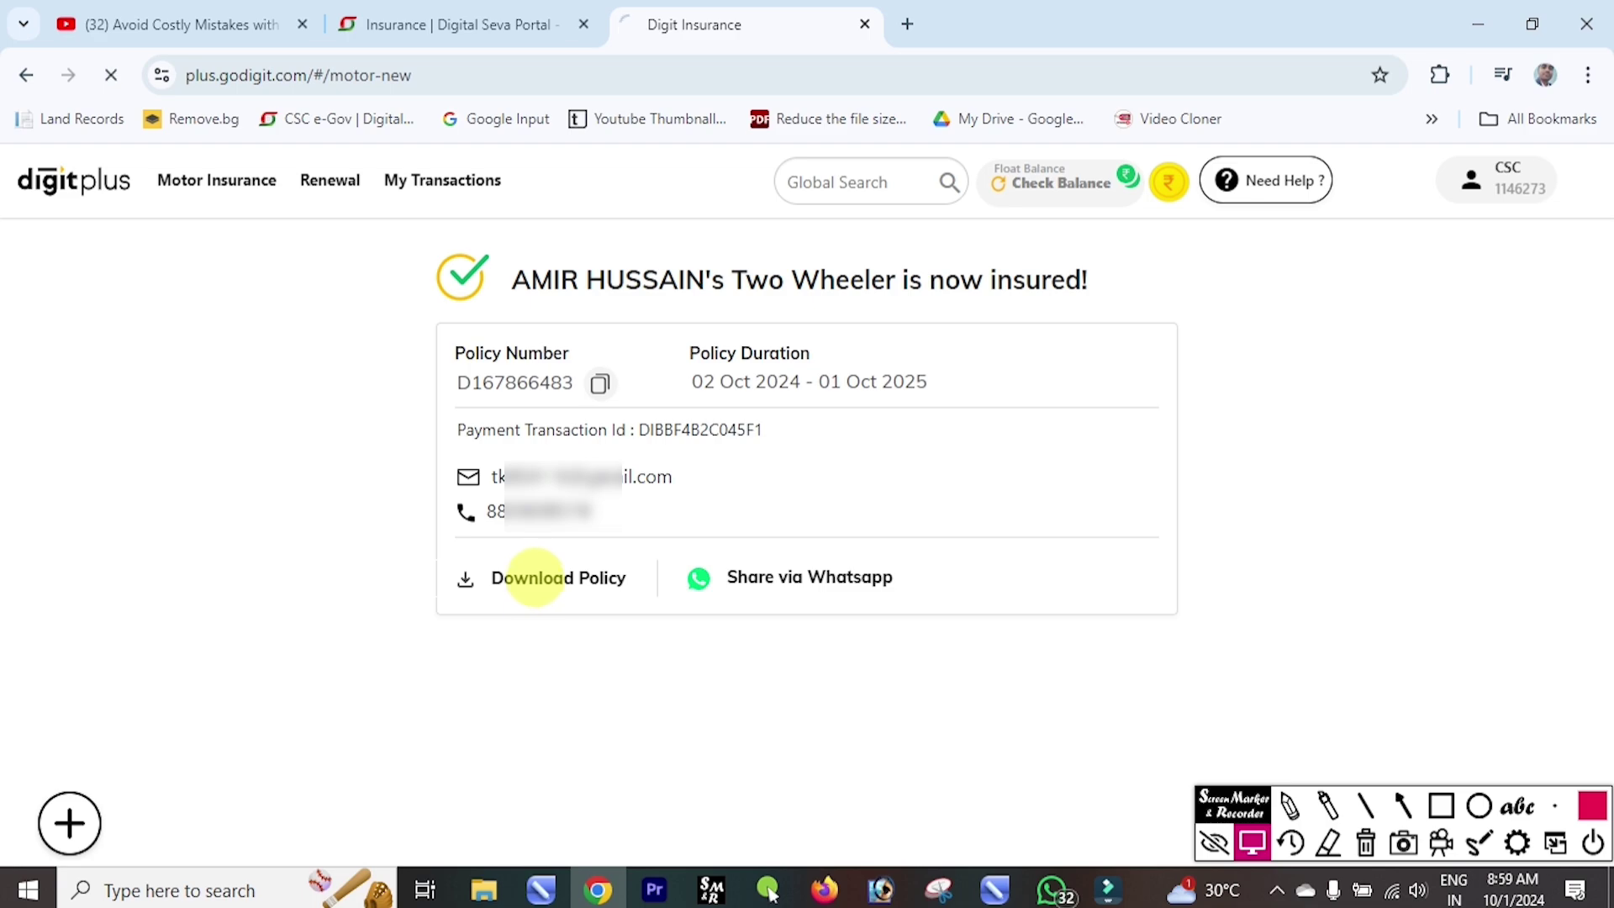